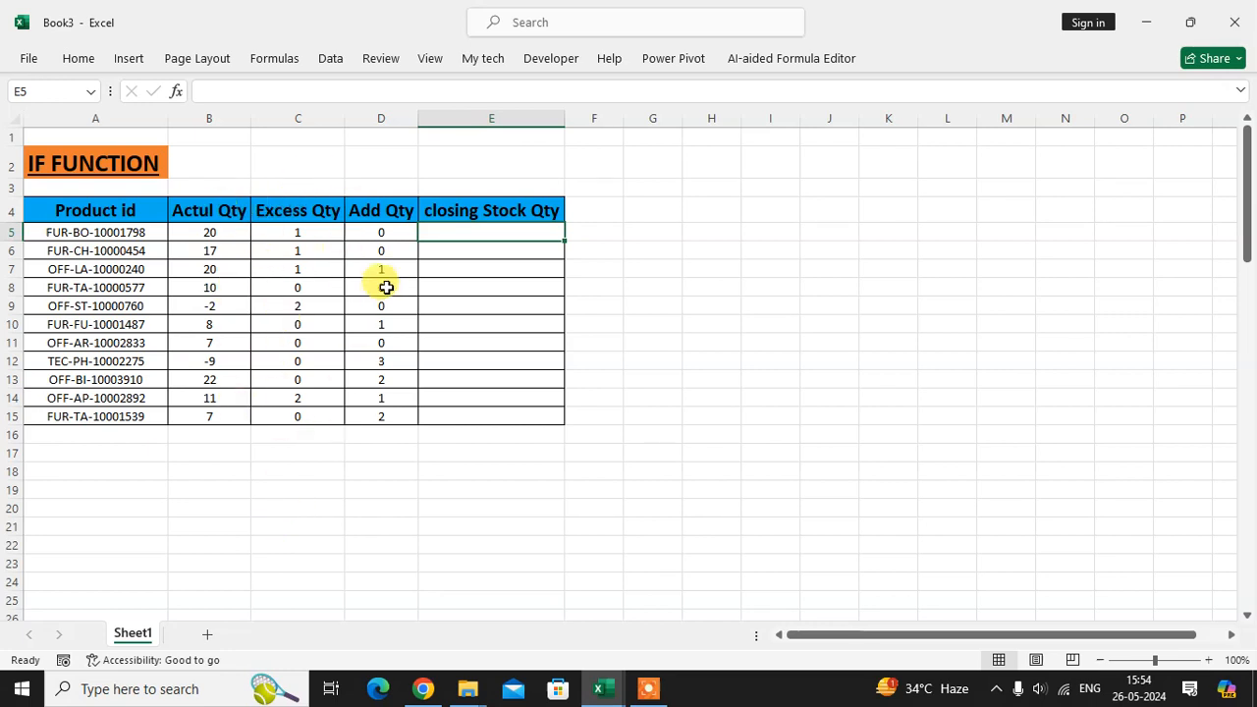
click(404, 252)
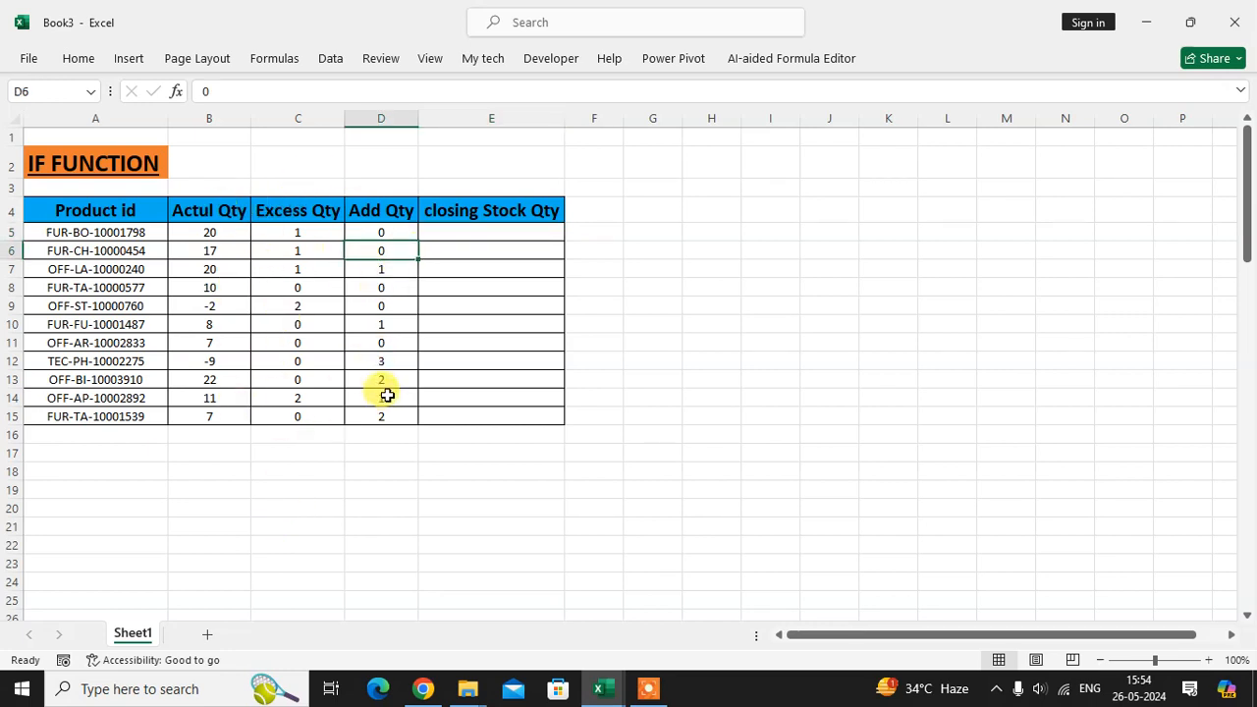
click(503, 286)
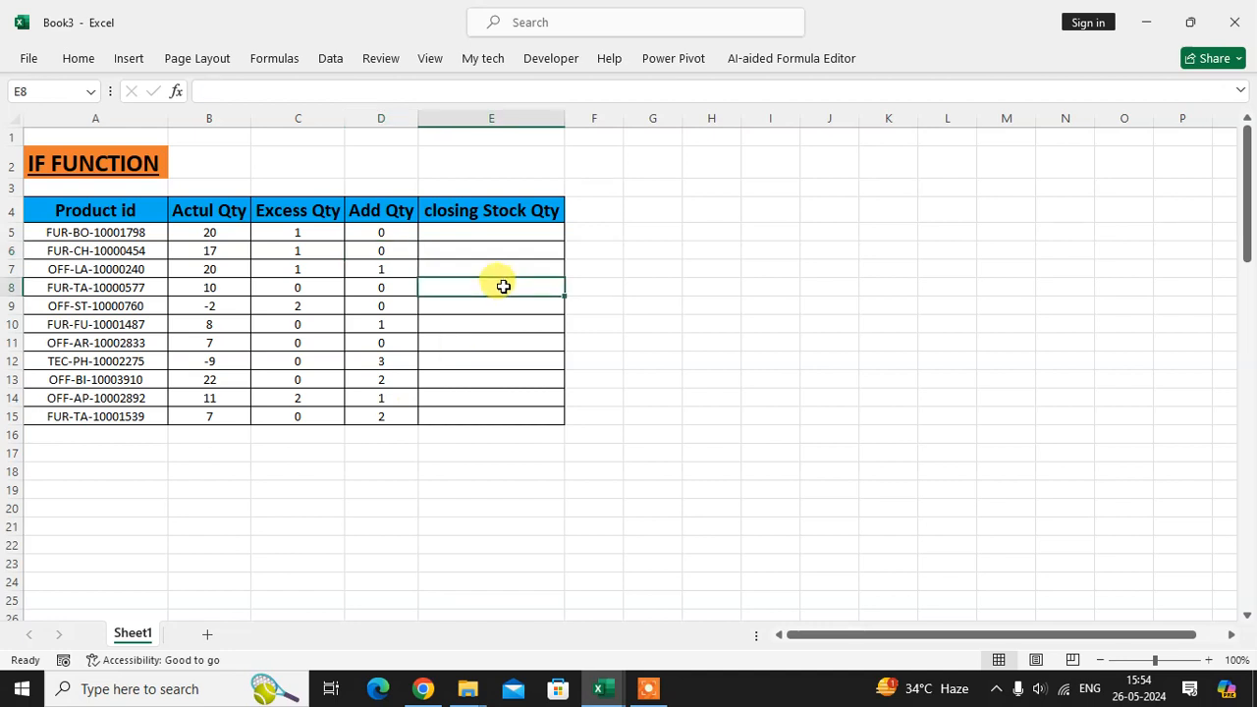
key(Up)
key(Up)
key(Up)
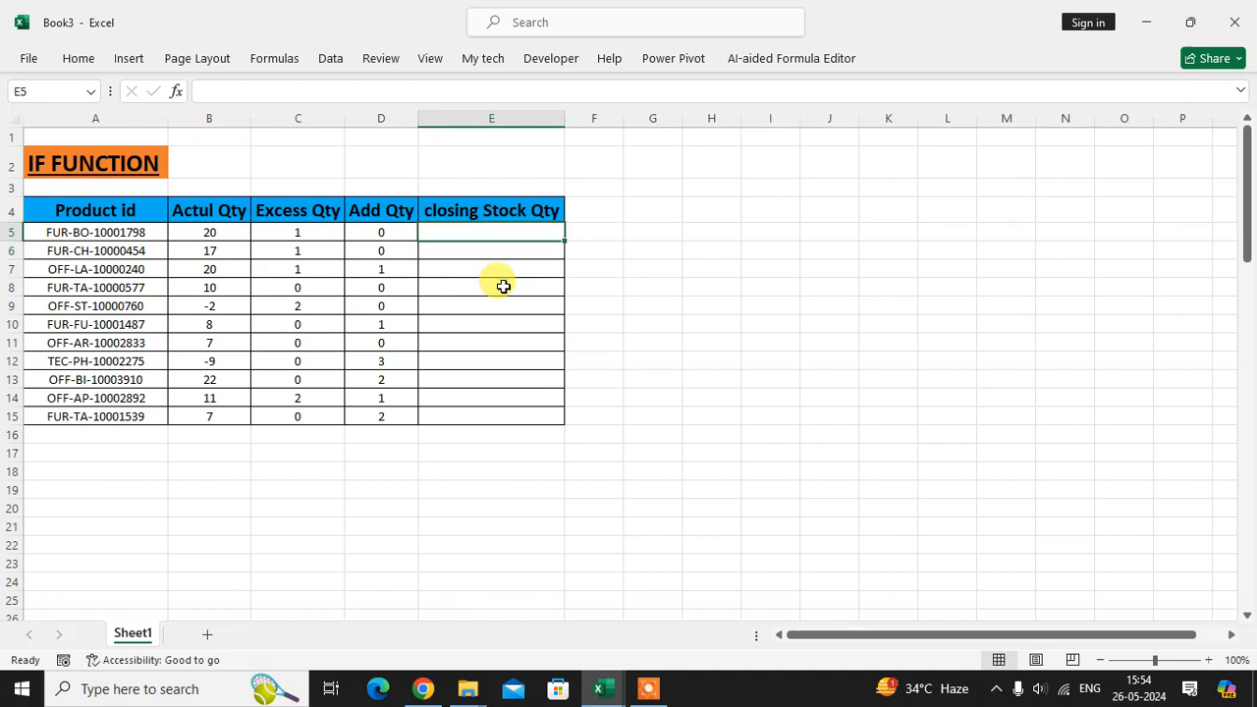
Enter the column letters B, C and D as notes in cells G5, H5 and I5.
click(664, 230)
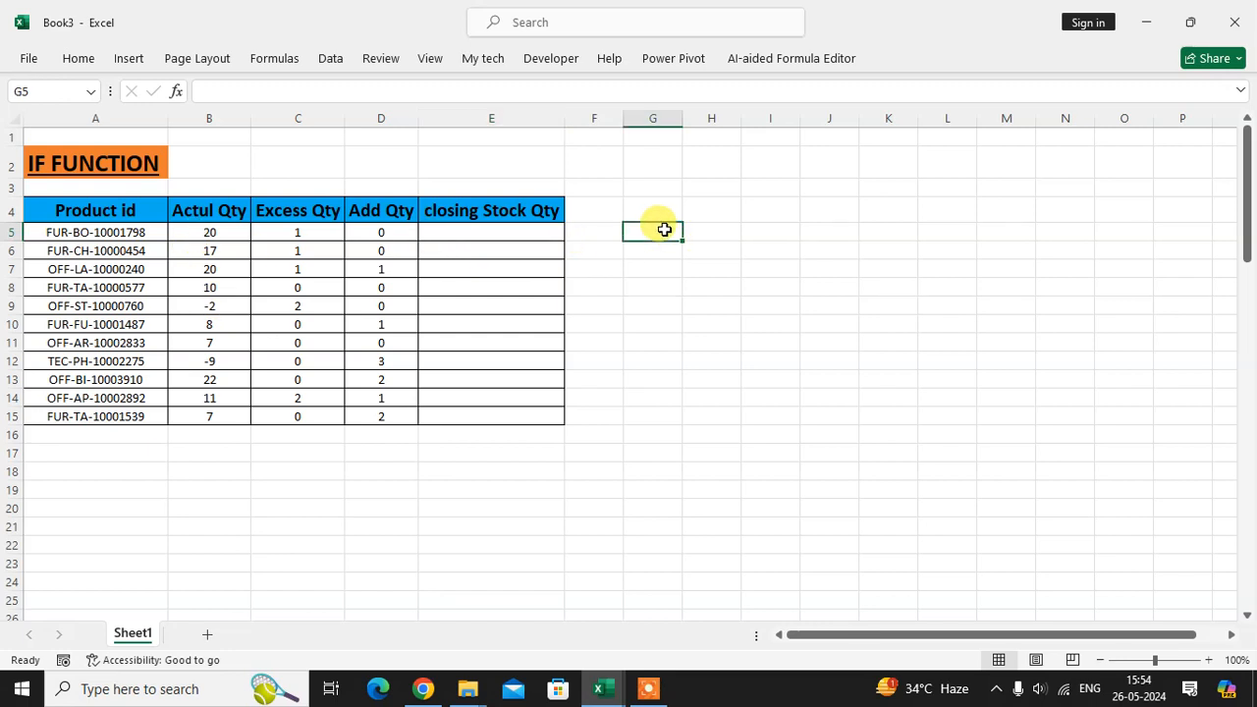
text(B)
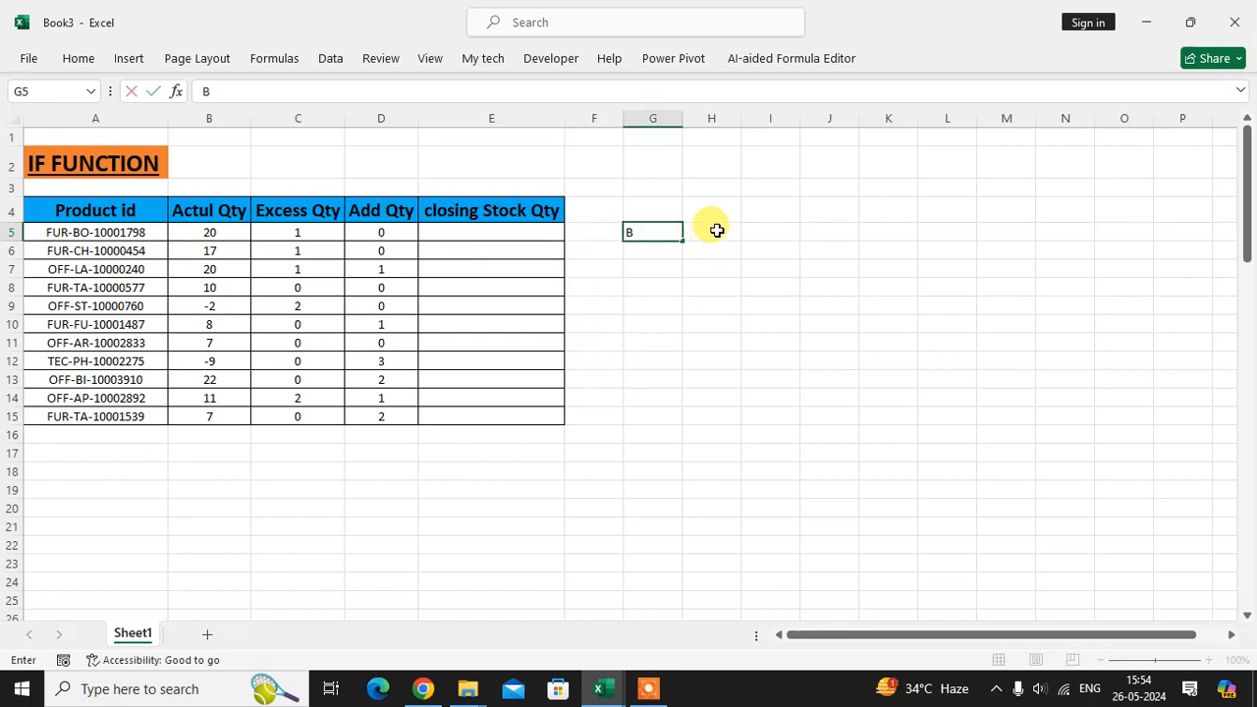
click(717, 230)
text(C)
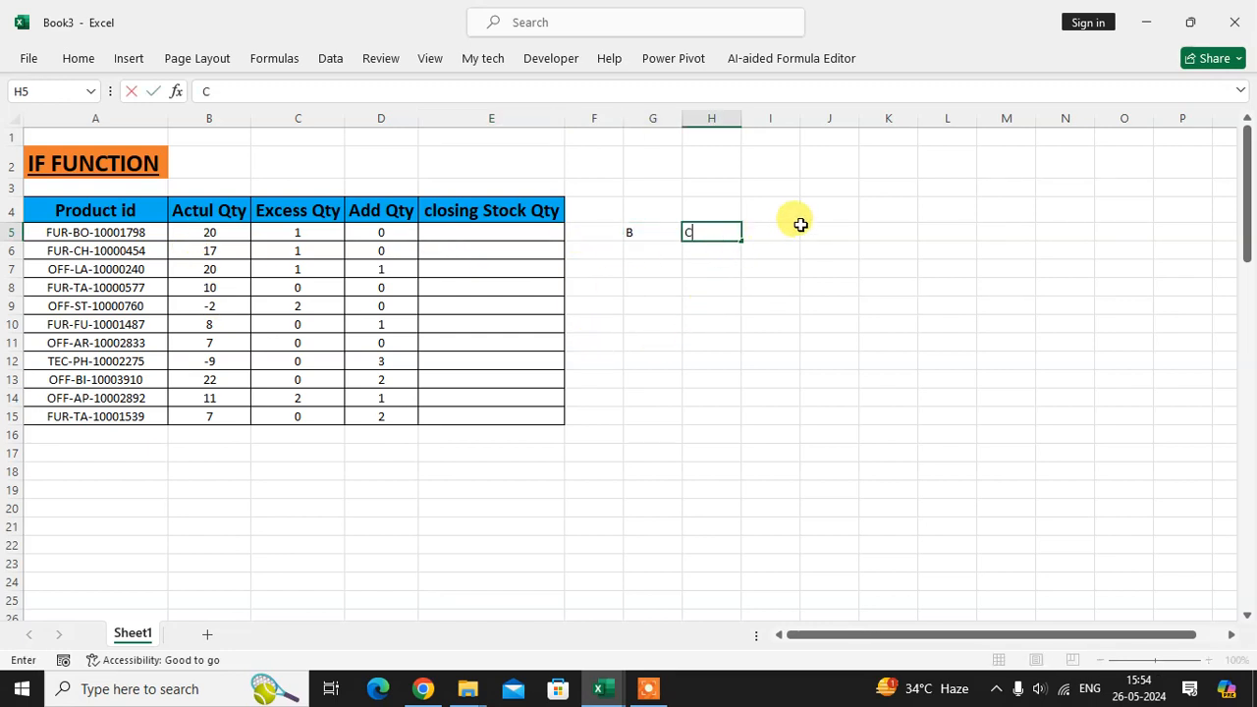
click(803, 226)
click(758, 234)
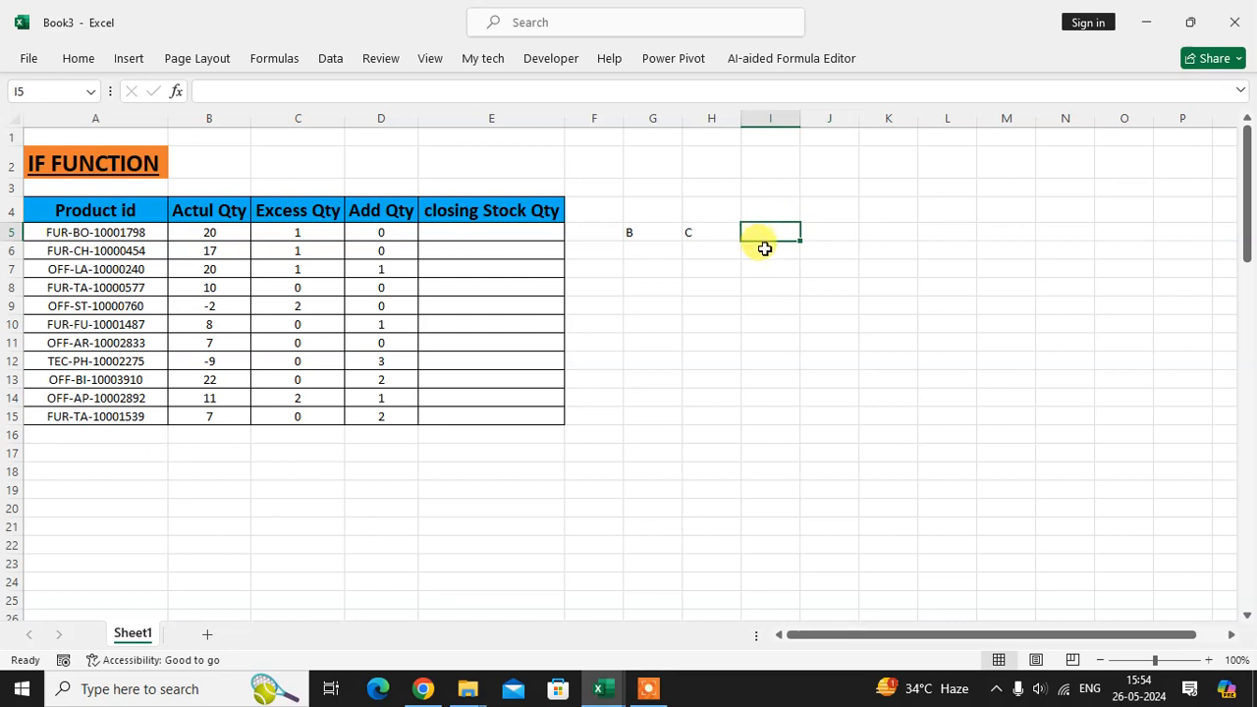
text(D)
click(757, 285)
drag(604, 234, 768, 278)
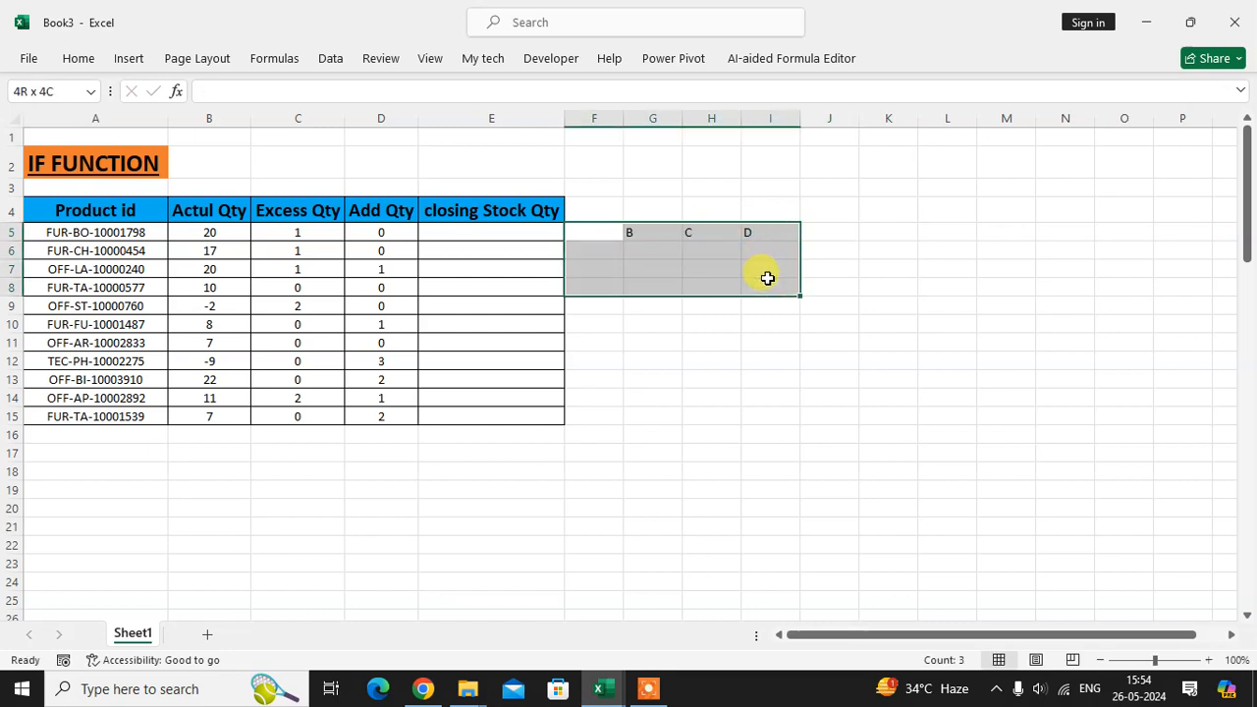
click(645, 246)
Extend the notes in row 5 with the condition <0 in J5 and the value 0 in K5.
click(803, 231)
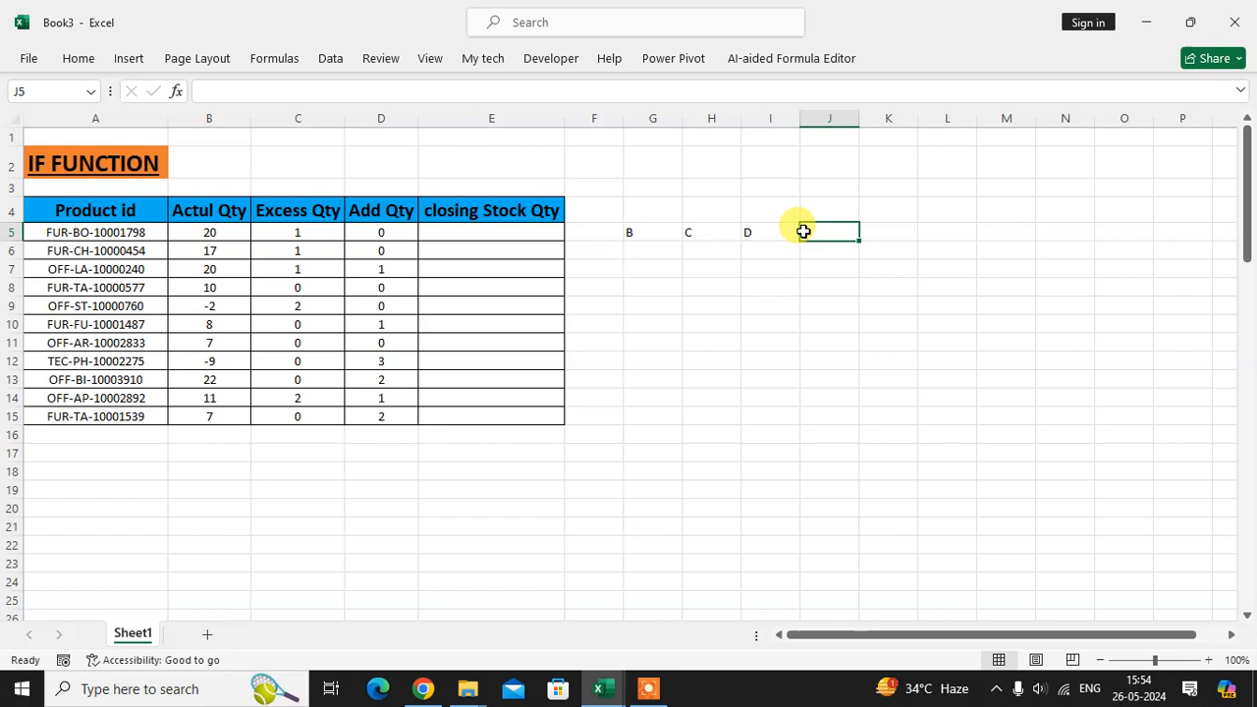
text(<0)
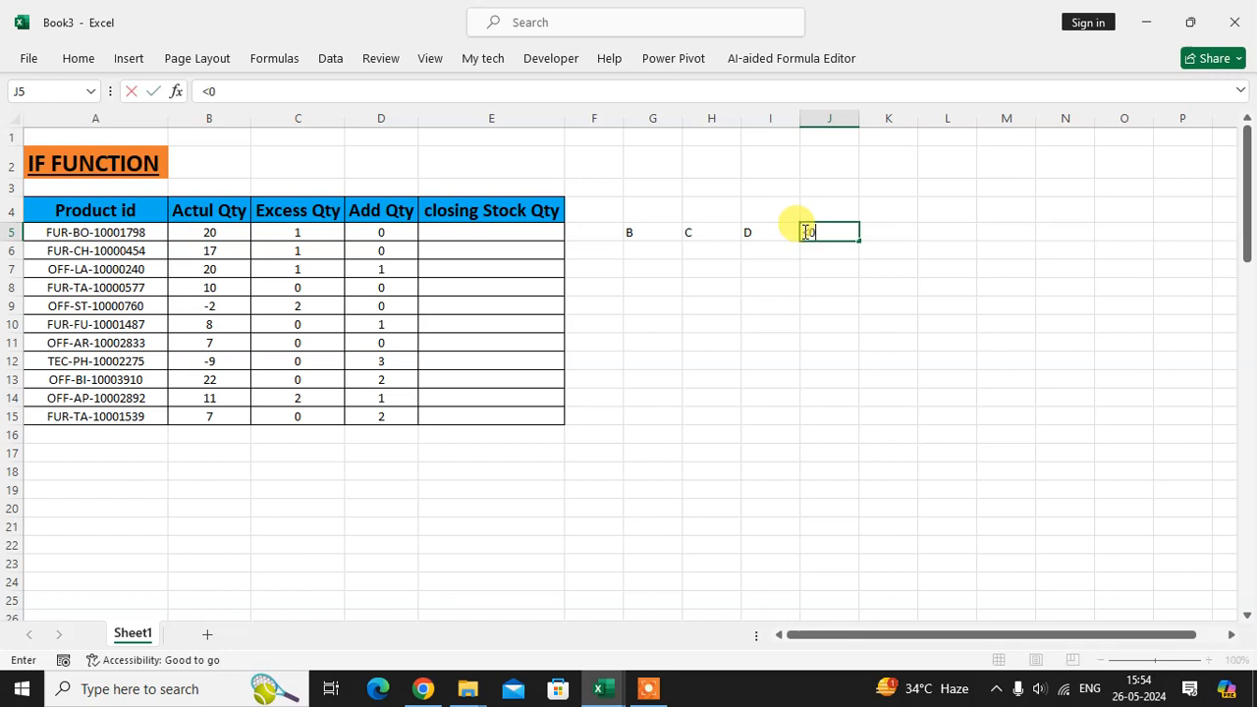
click(884, 246)
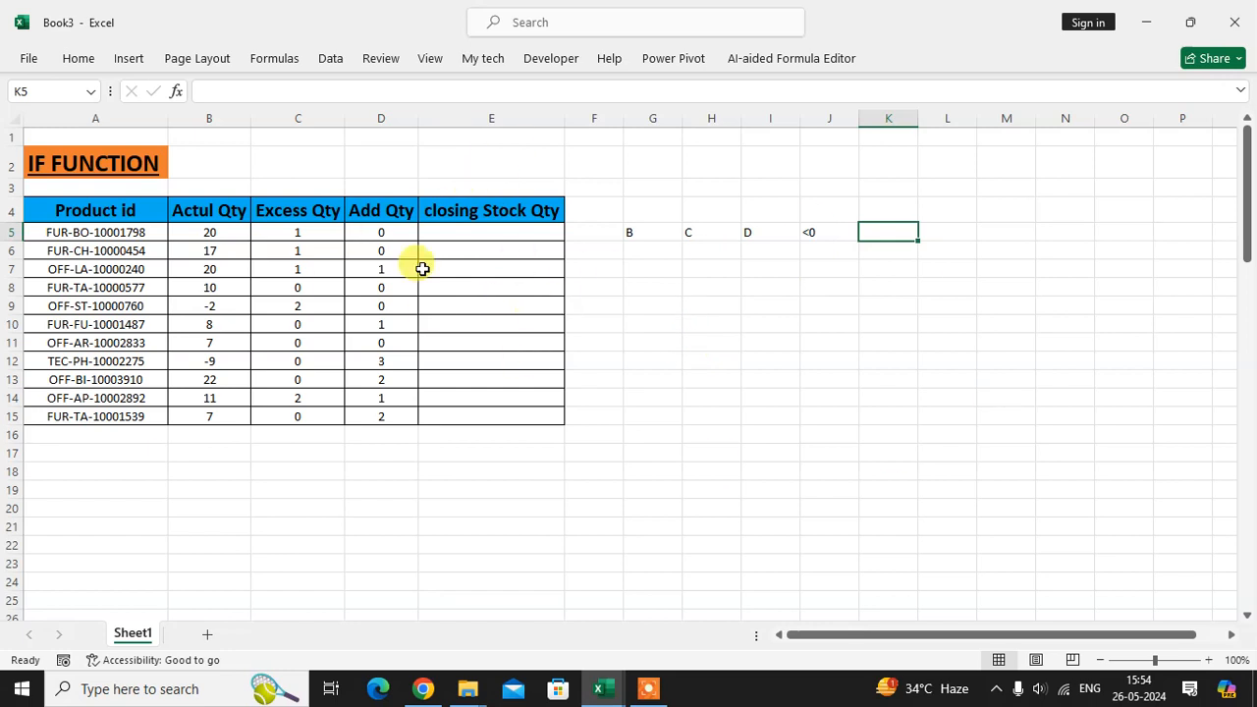
text(0)
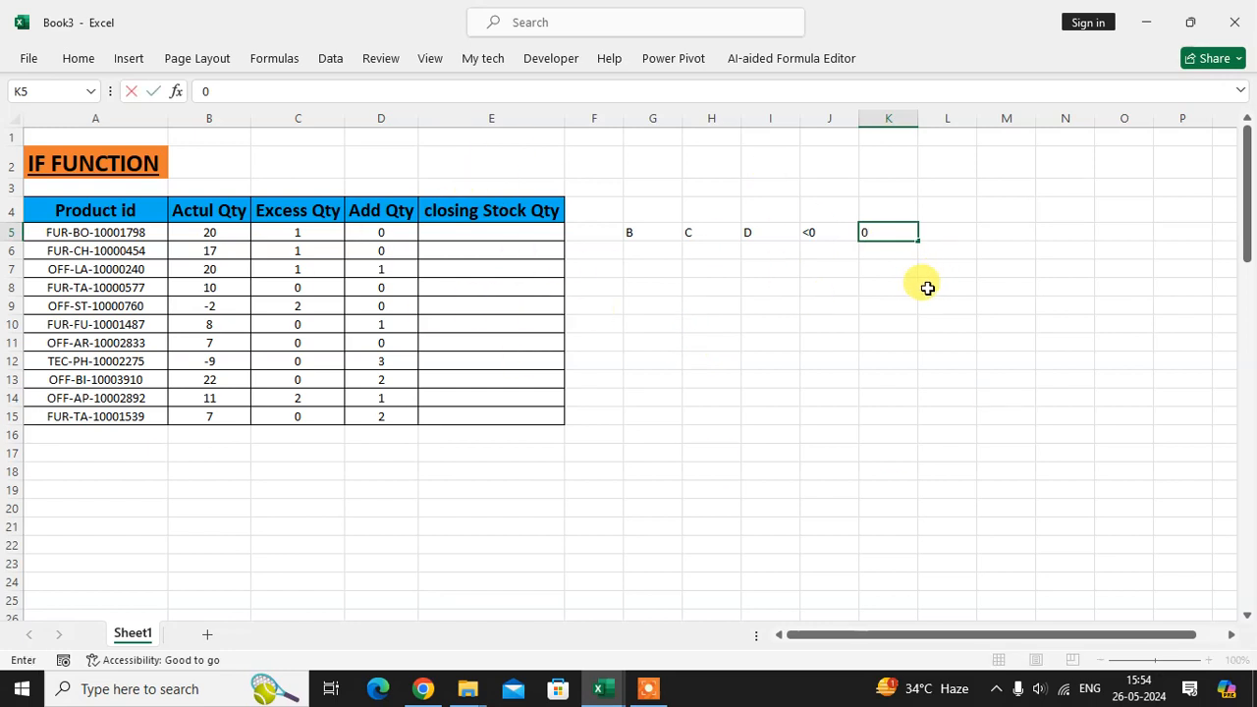
drag(925, 288, 899, 283)
click(781, 236)
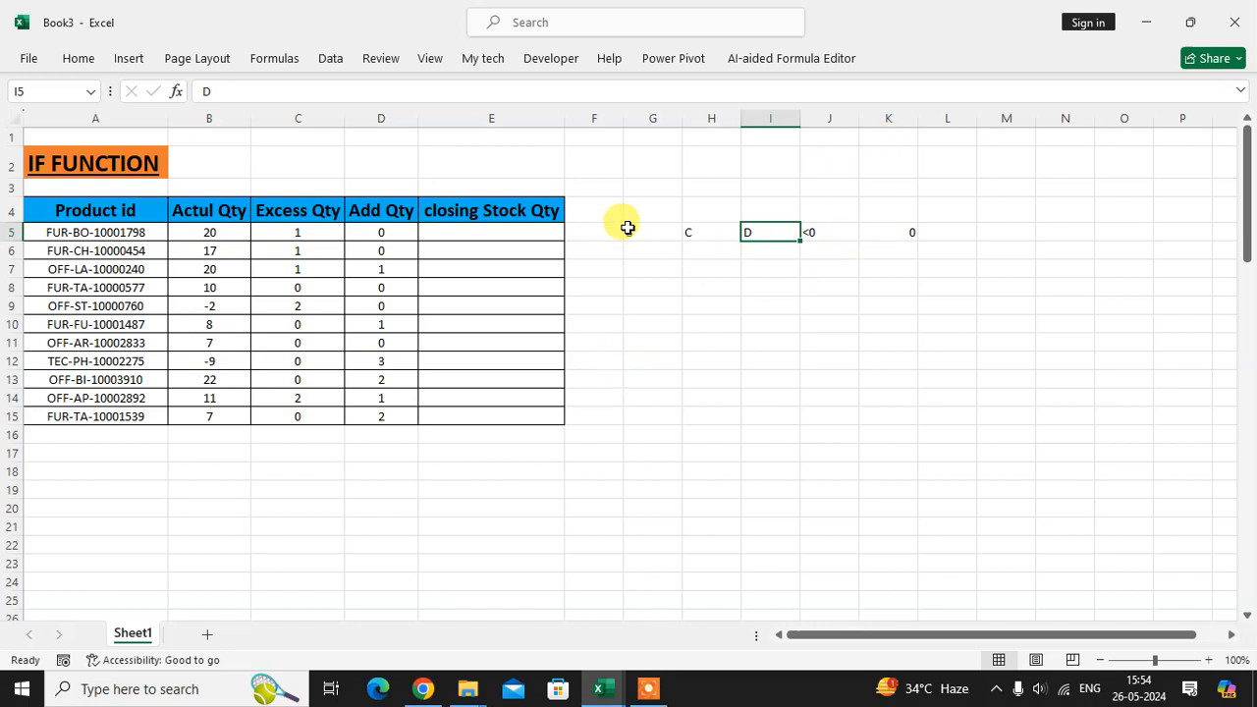
drag(628, 227, 748, 237)
click(834, 283)
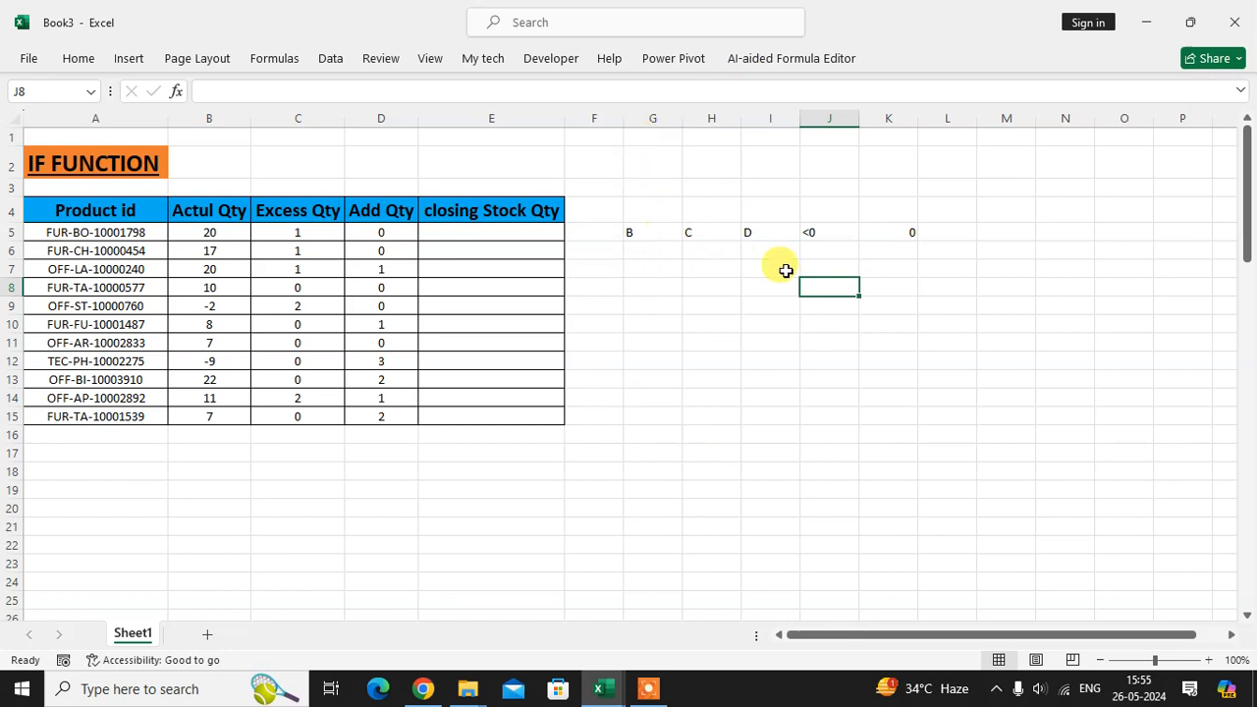
Start an IF formula in E5 whose logical test checks whether (B5+C5+D5) is less than 0.
click(529, 239)
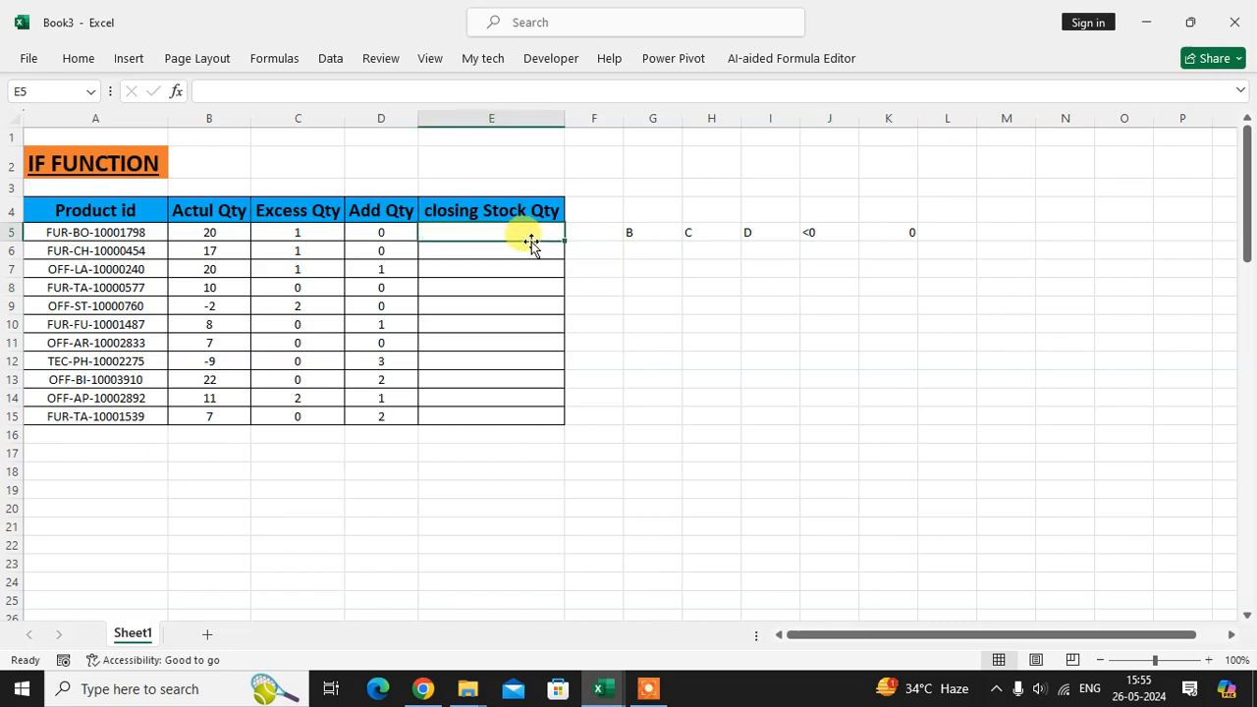
text(=IF)
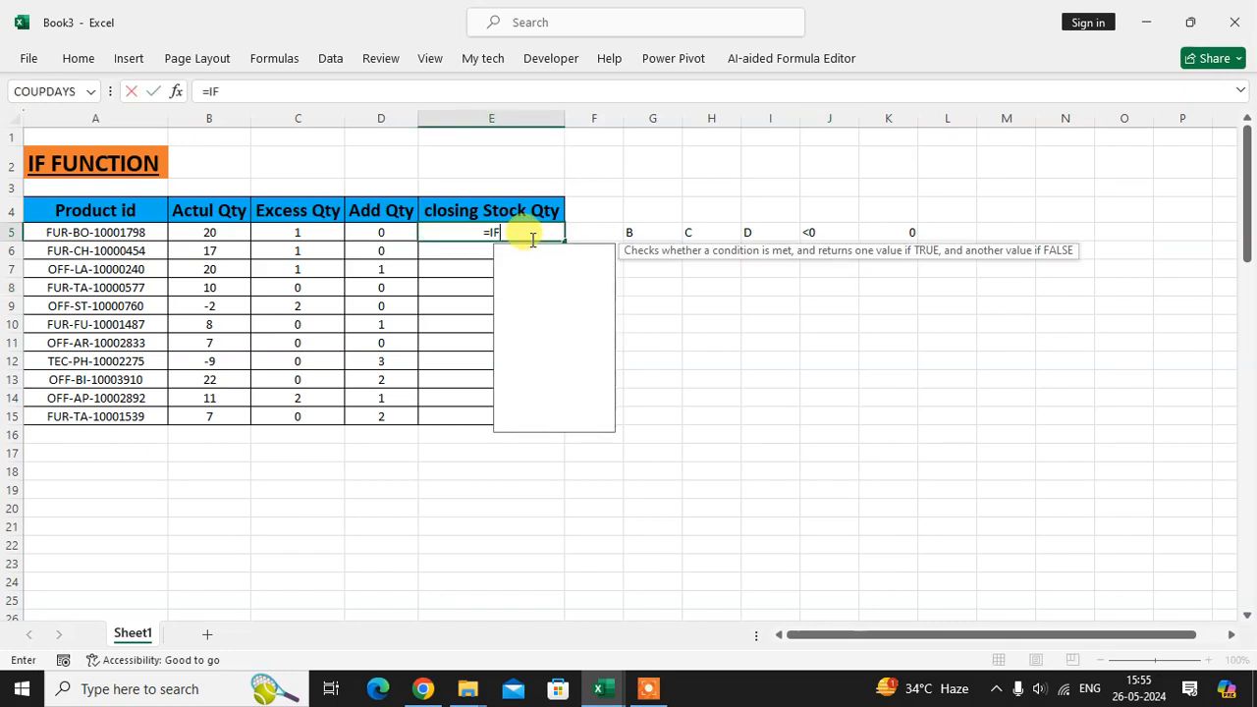
text((()
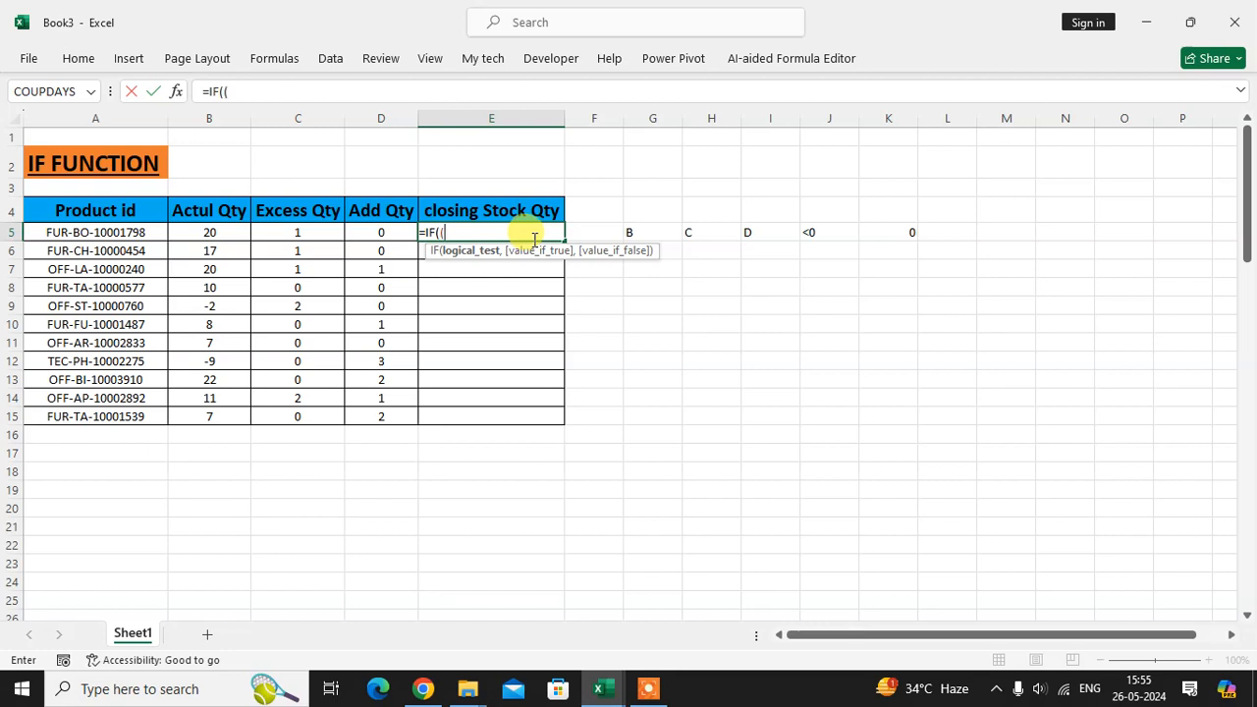
text(()
click(192, 232)
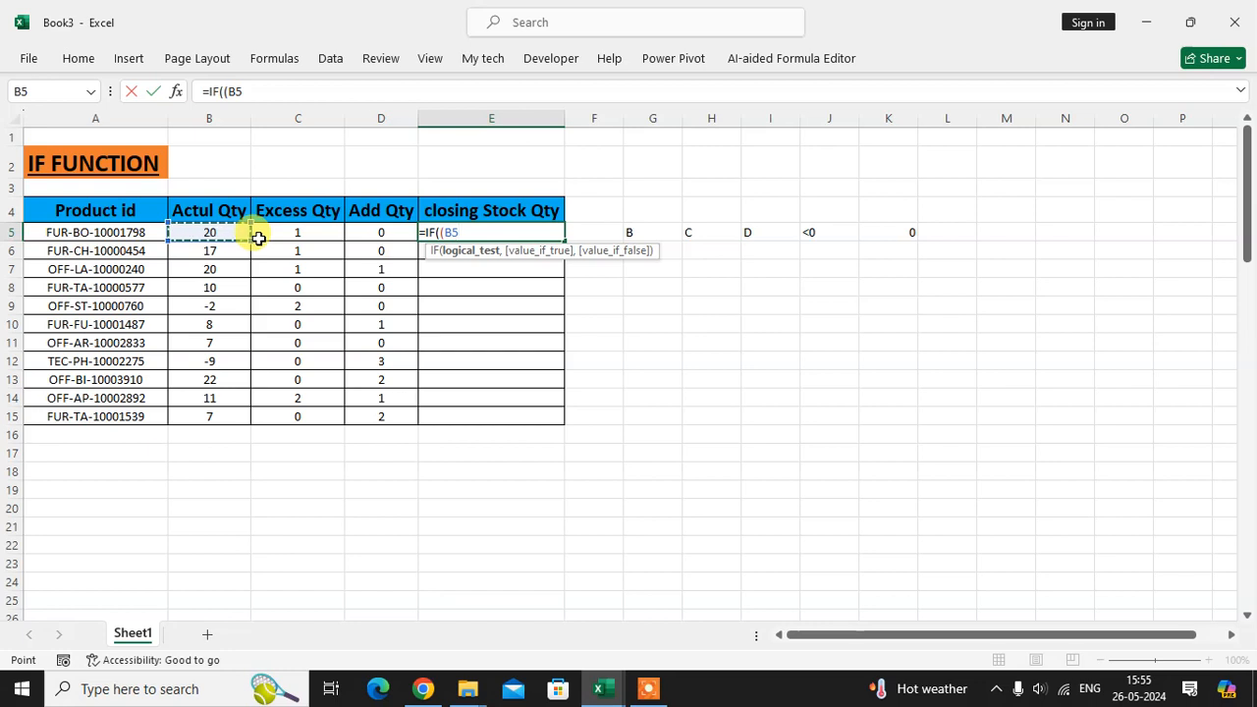
text(+)
click(291, 234)
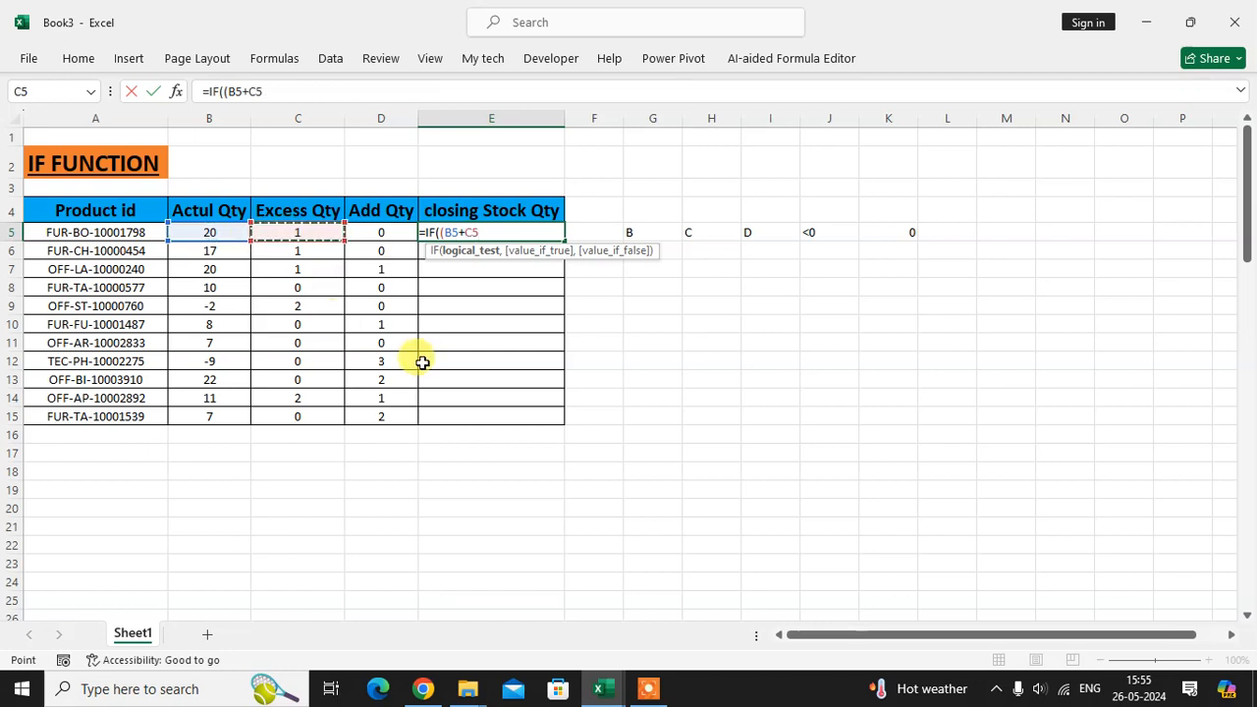
text(+)
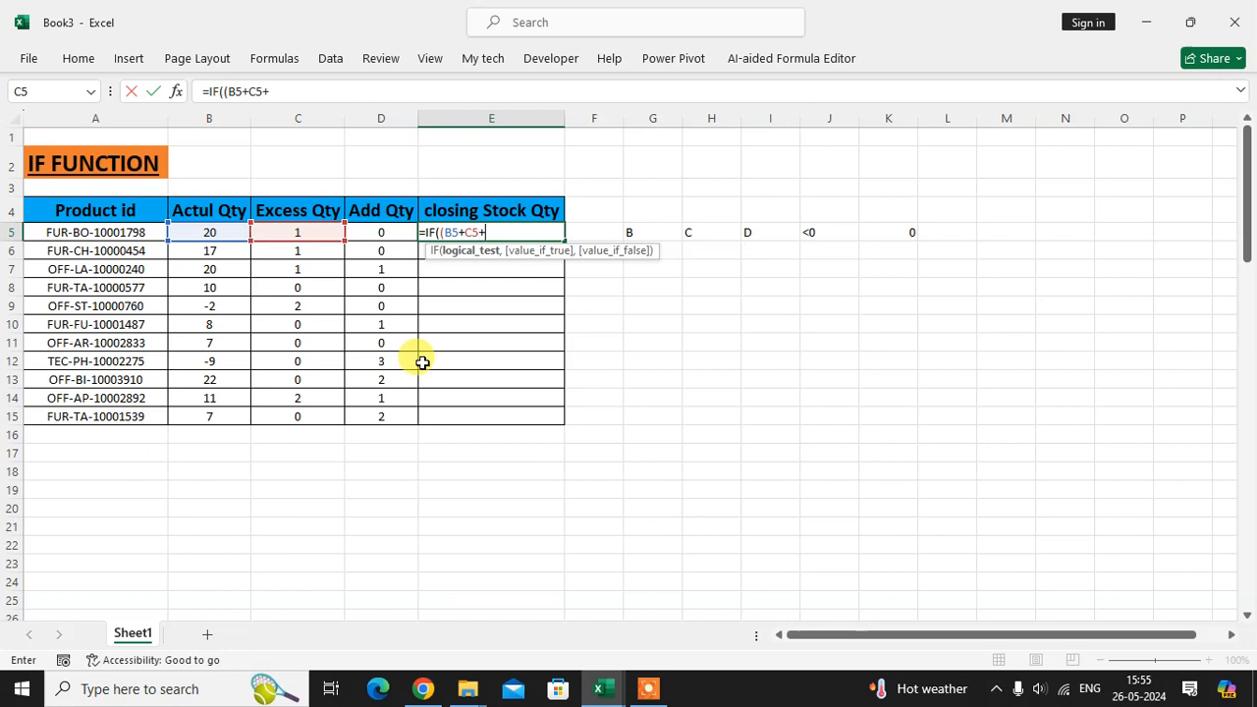
click(379, 240)
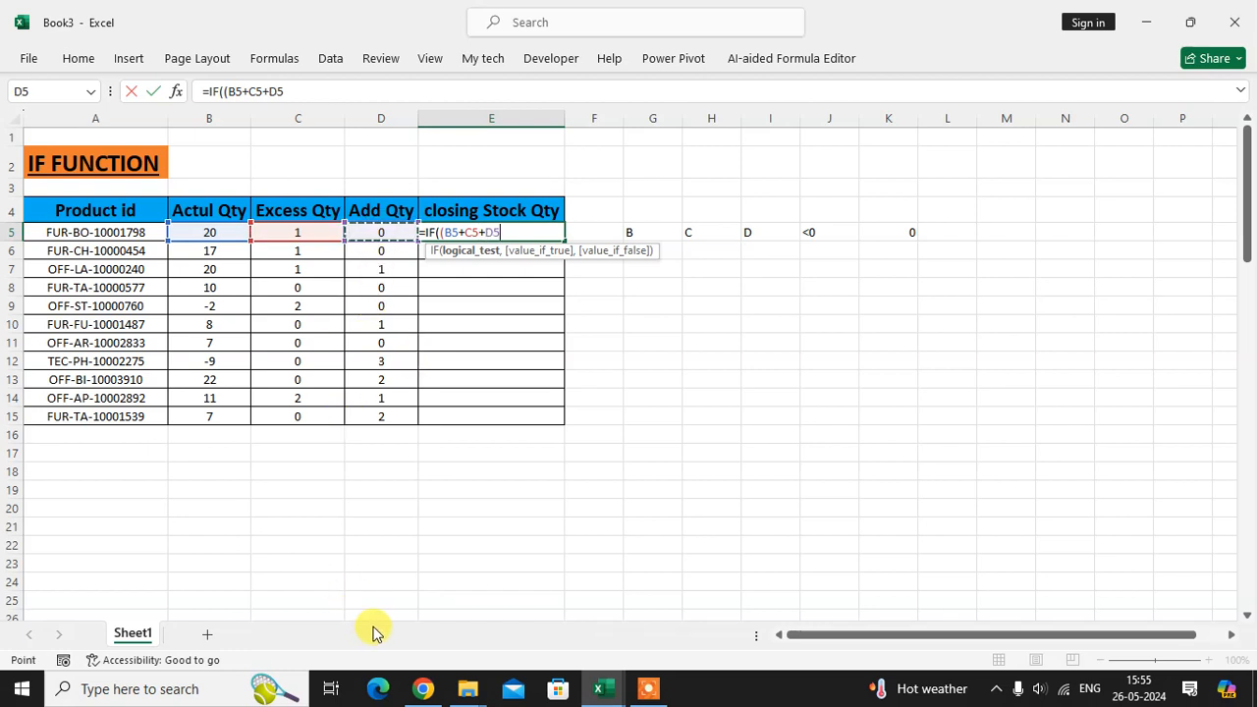
text())
Complete the E5 IF formula with 0 as the value if true and (B5+C5+D5) as the value if false.
text(,0.()
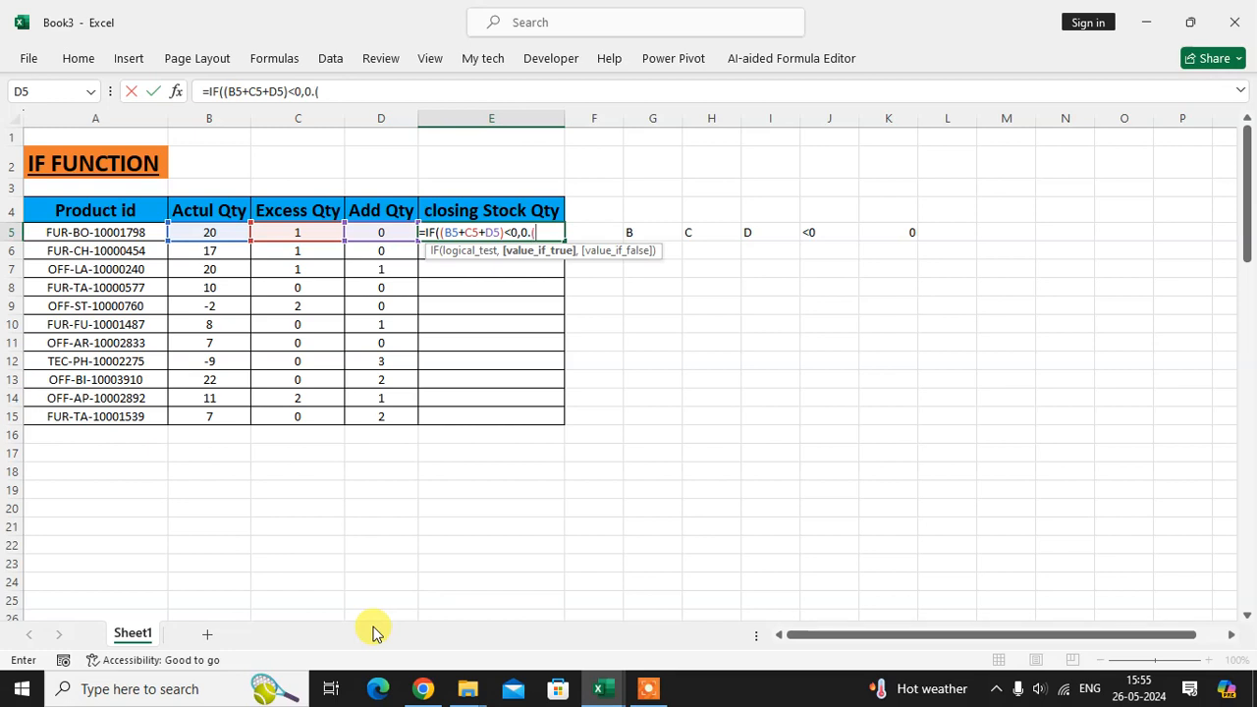
key(BackSpace)
key(BackSpace)
text(,()
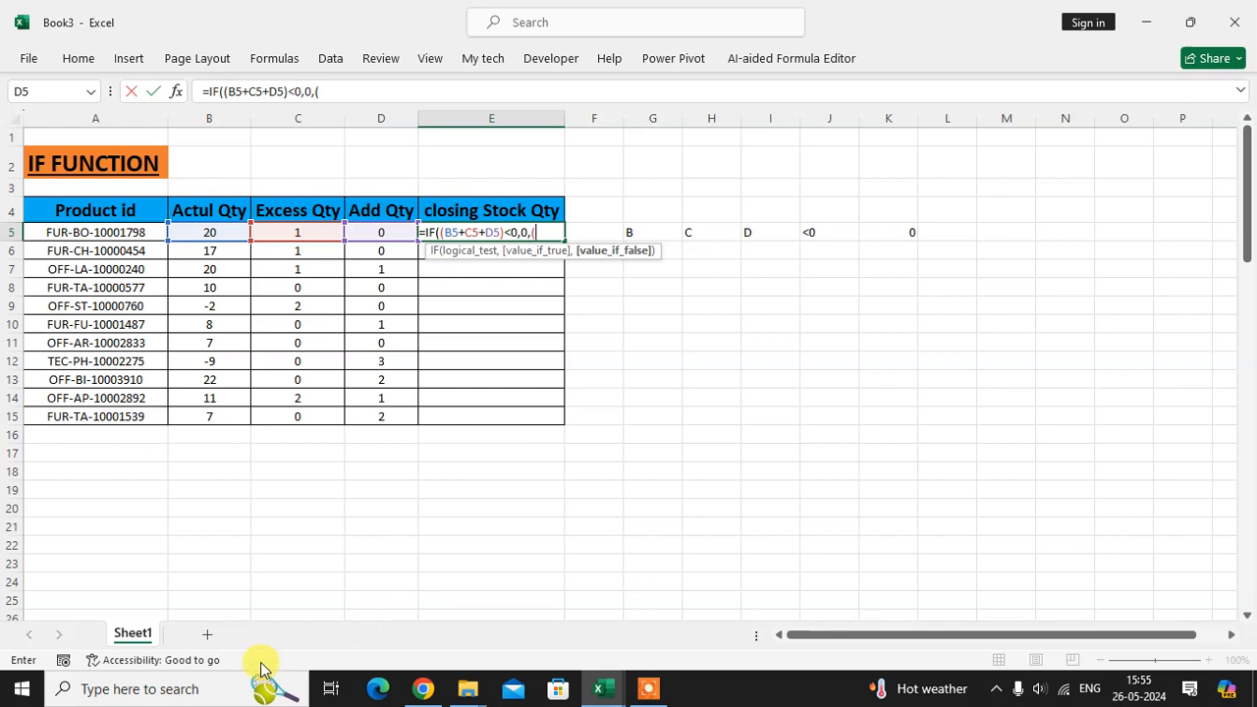
click(208, 232)
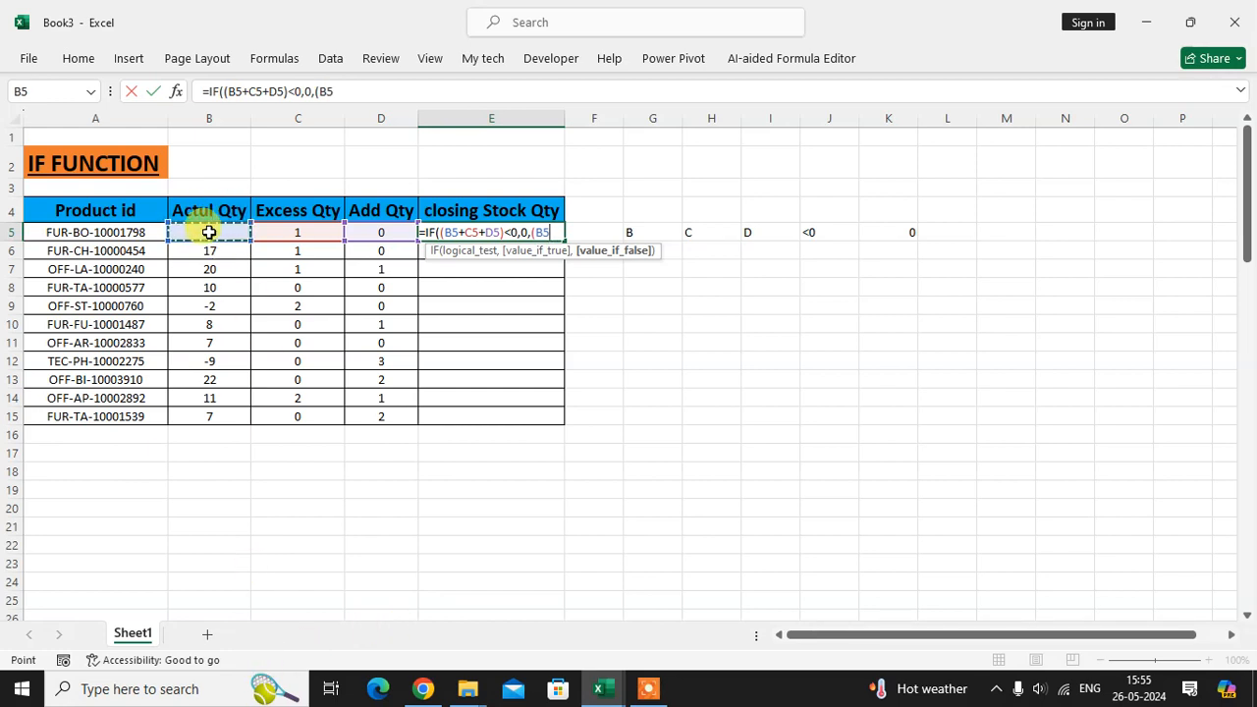
text(+)
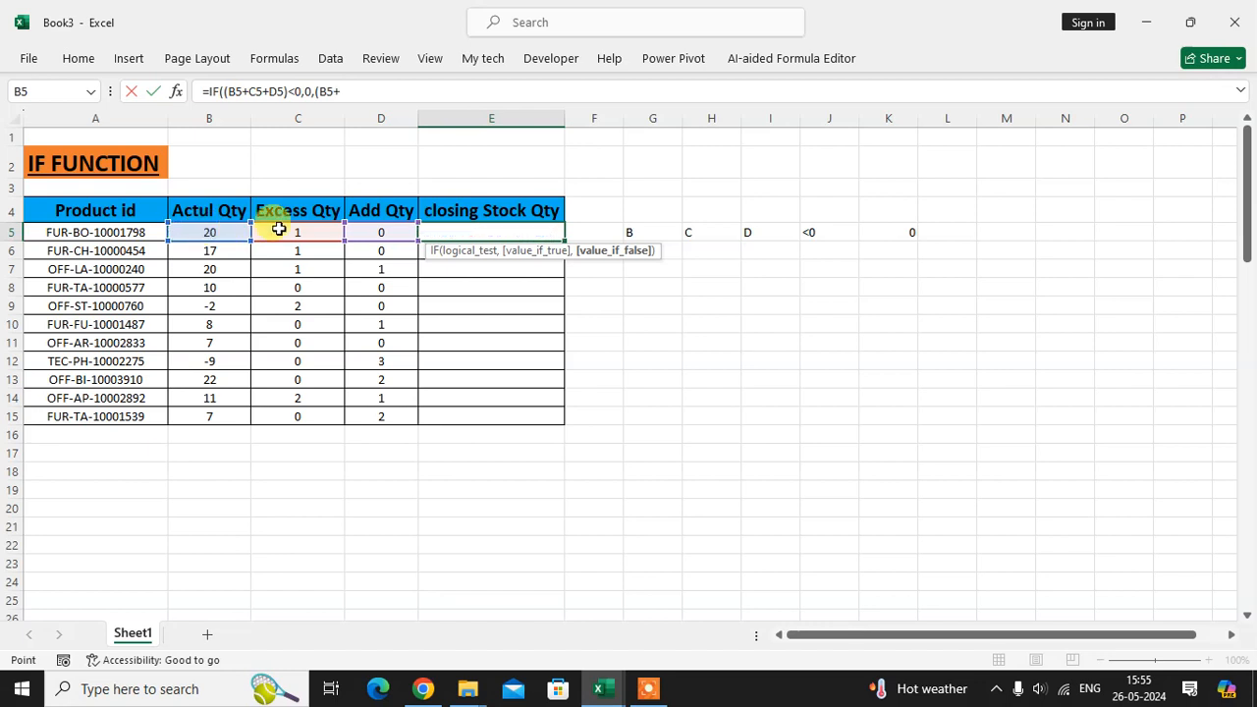
click(279, 229)
text(+)
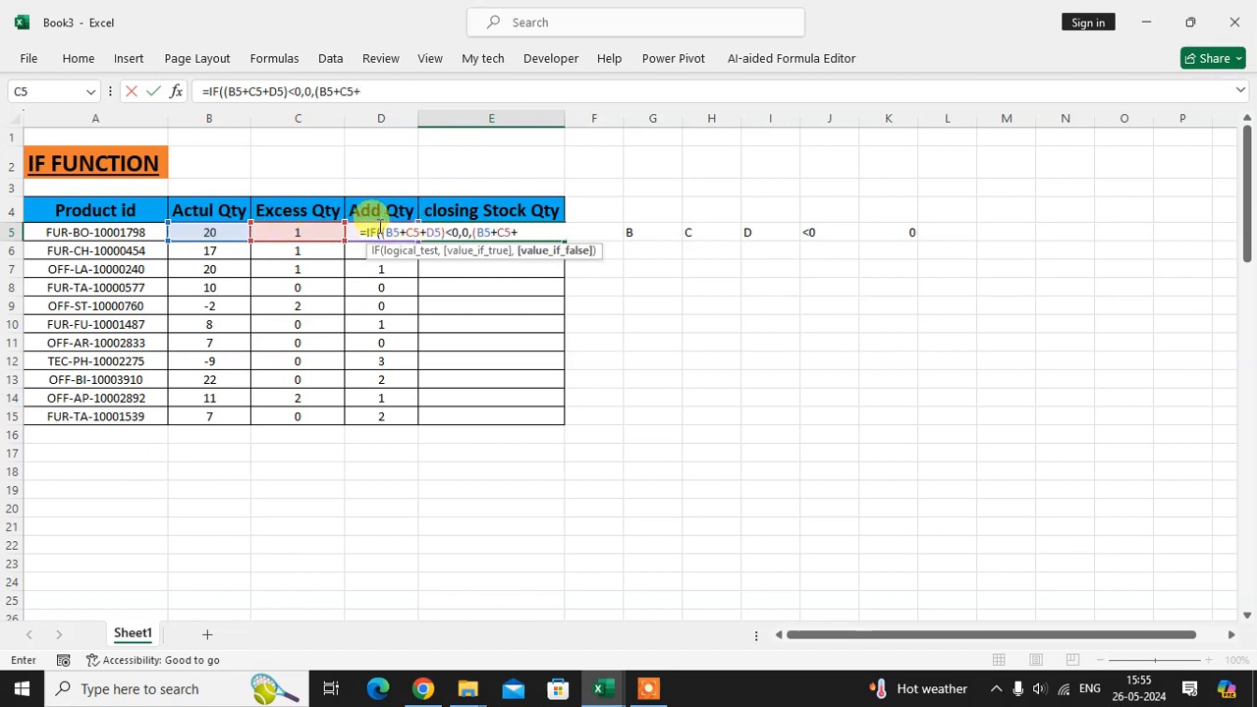
click(354, 233)
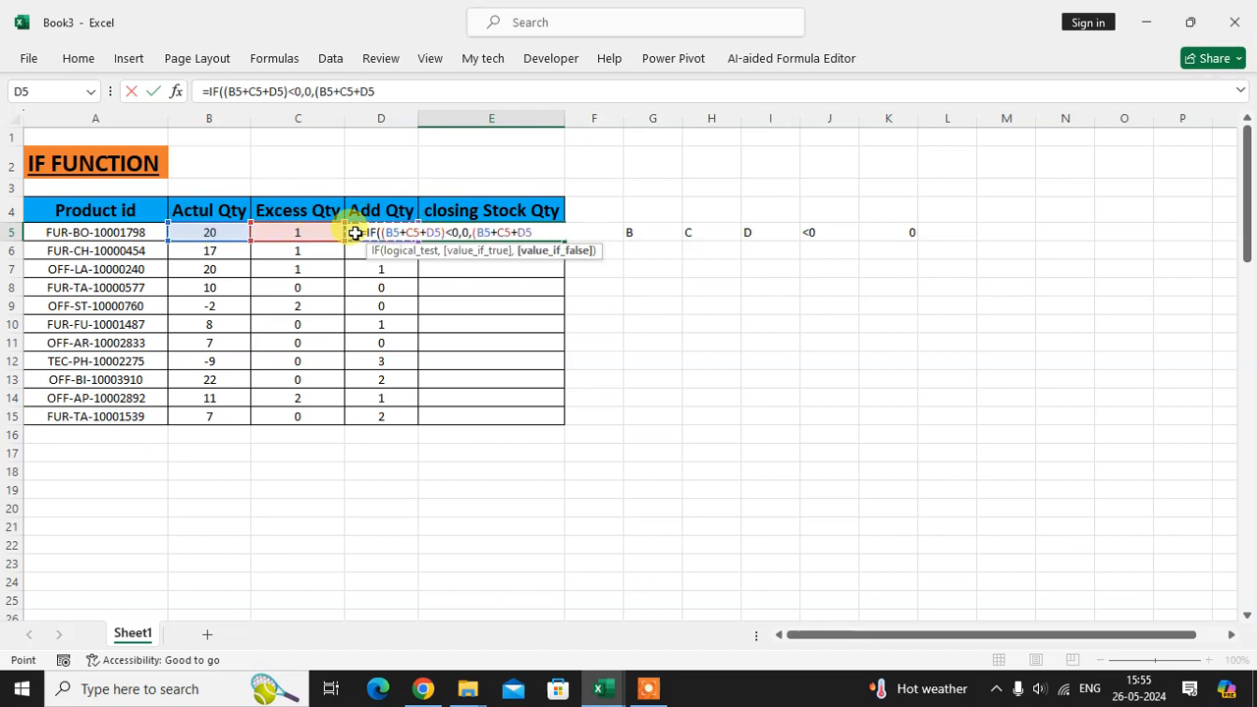
text())
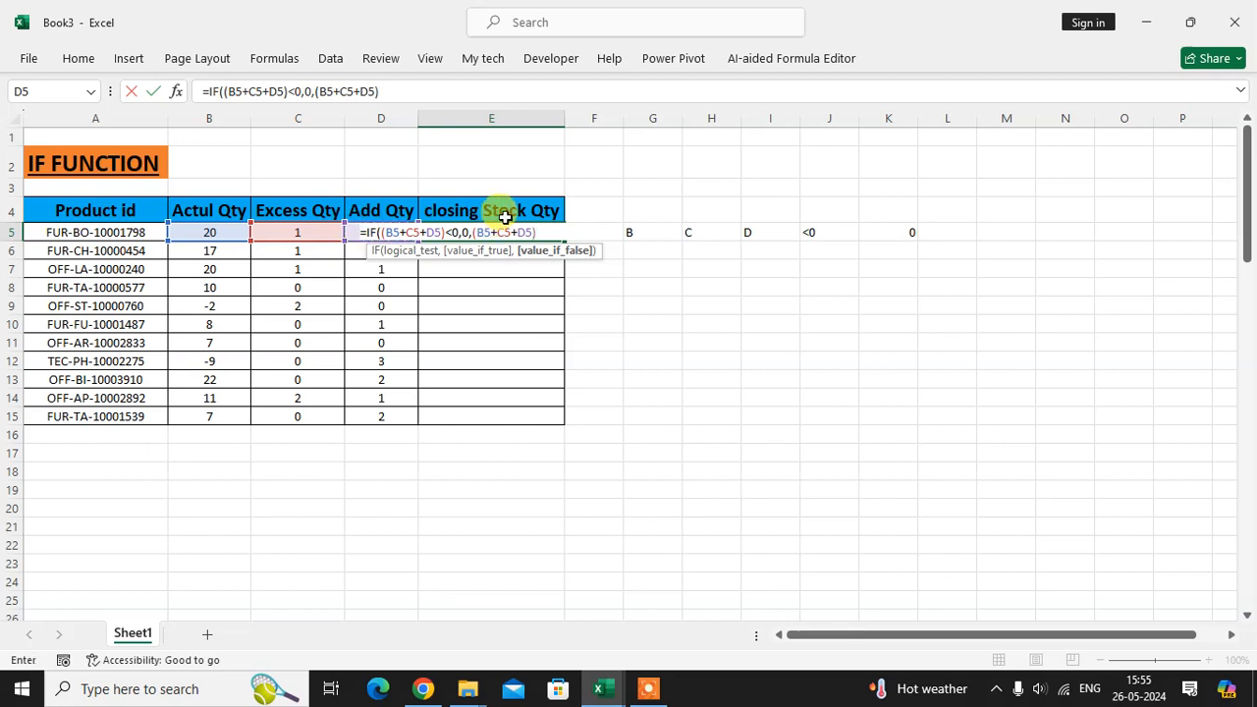
text())
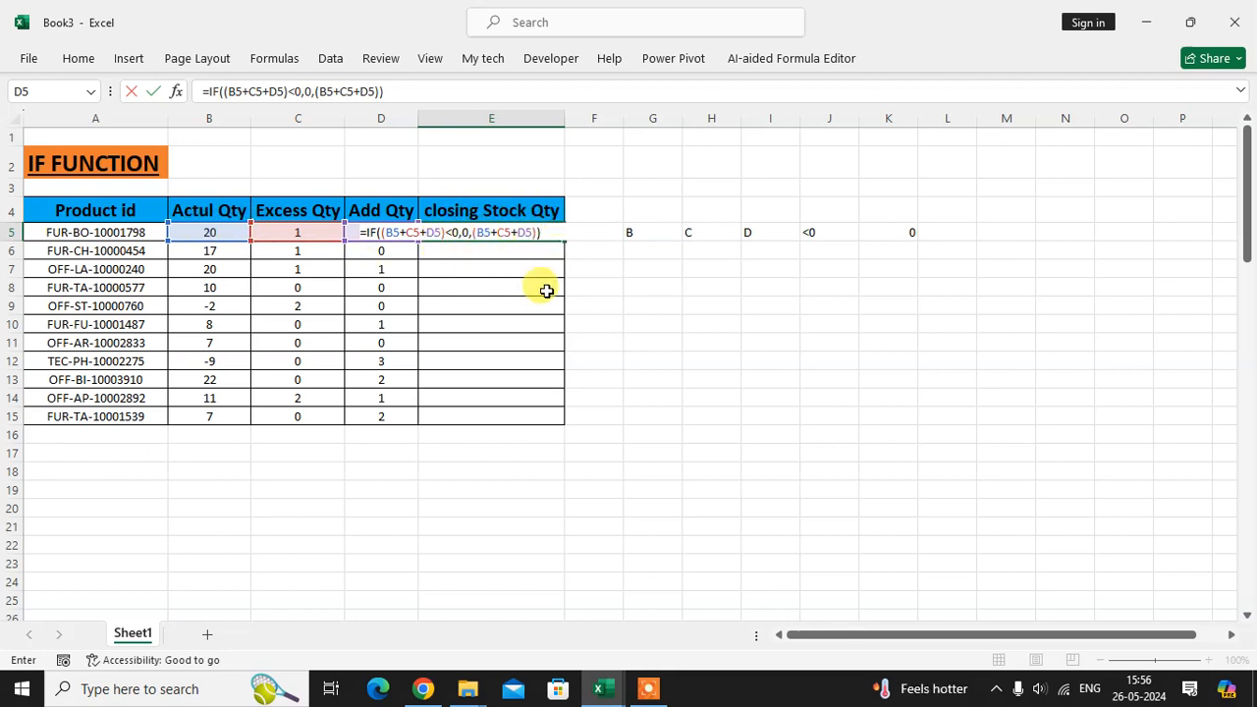
key(Return)
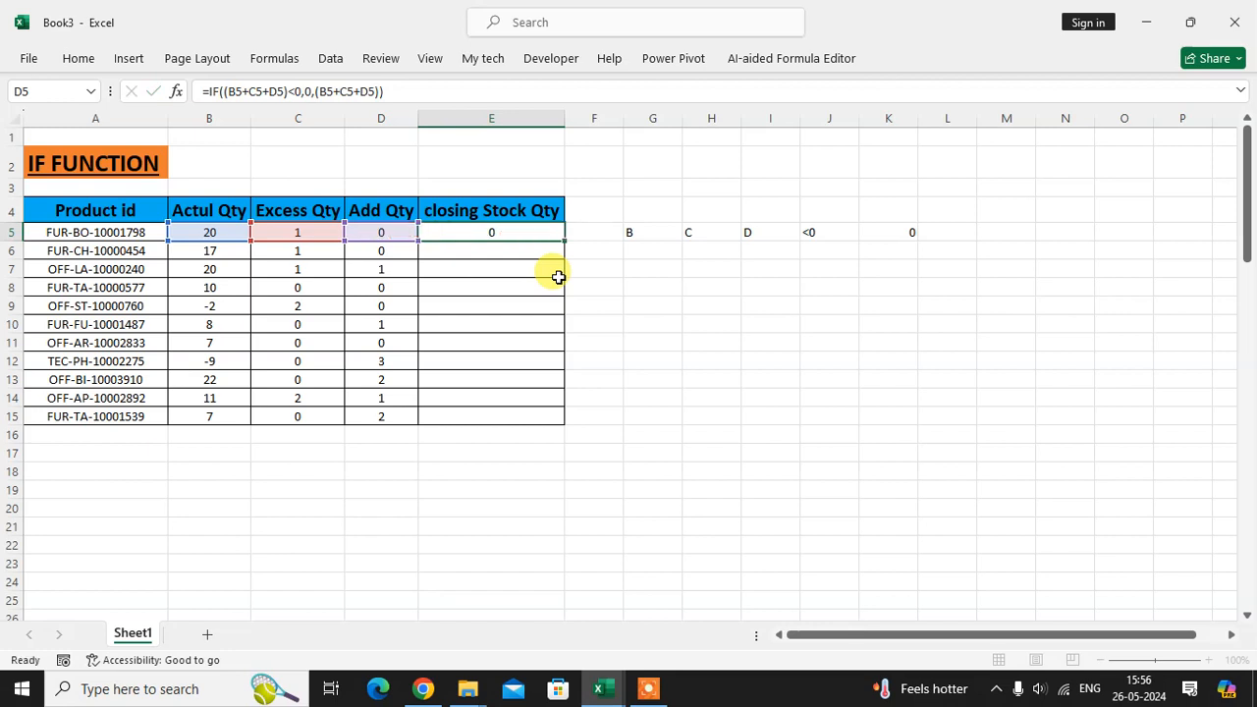
Fill the closing stock formula from E5 down to E15.
click(554, 232)
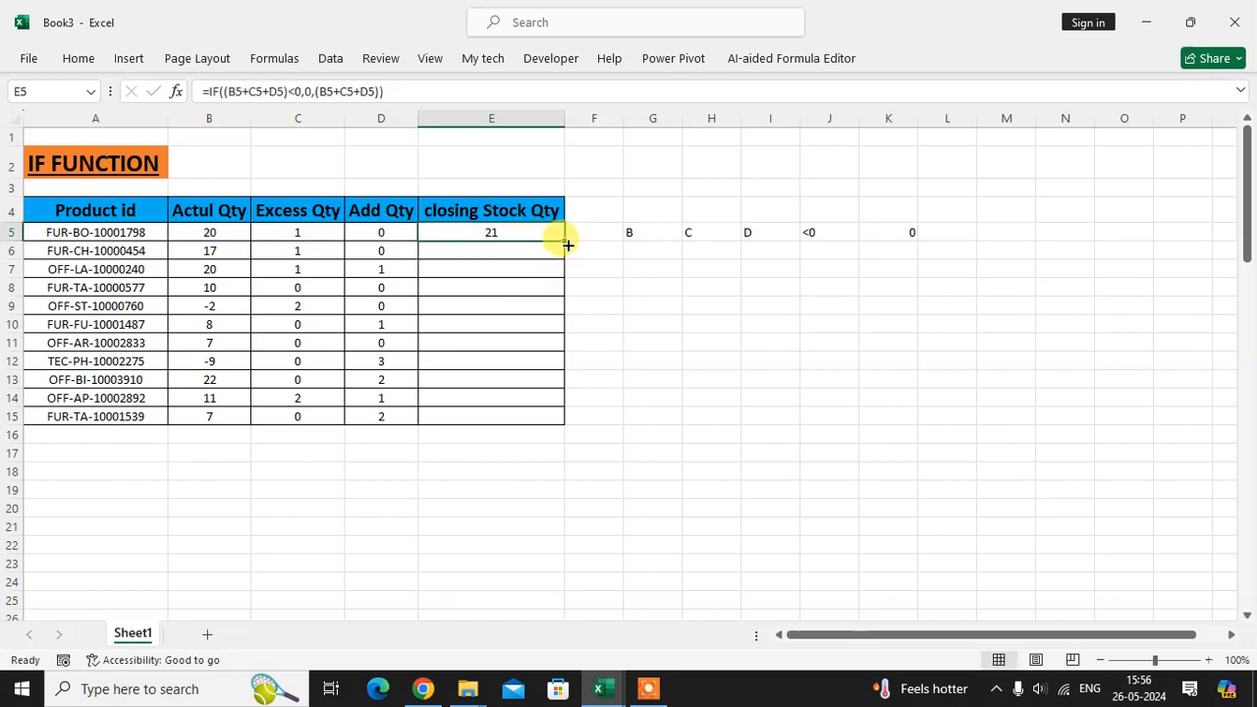
drag(565, 239, 576, 447)
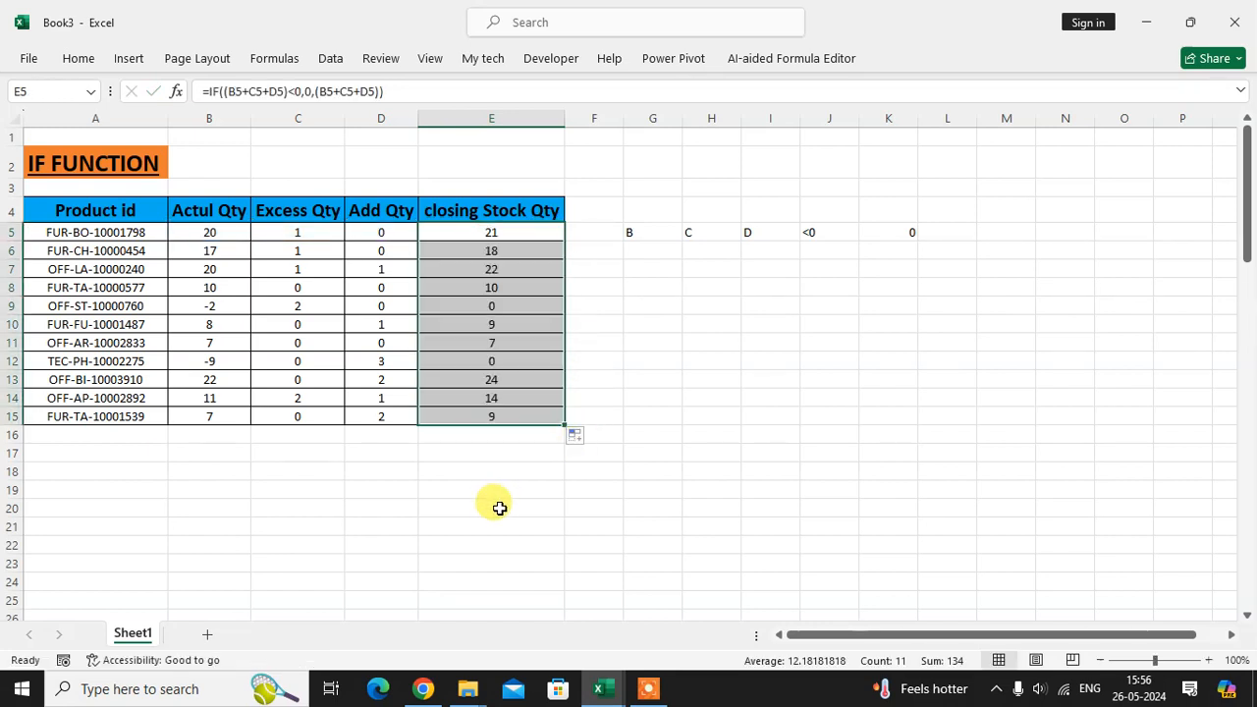
Check the closing stock results in rows 5 to 7 against their actual, excess and add quantities.
drag(491, 305, 511, 424)
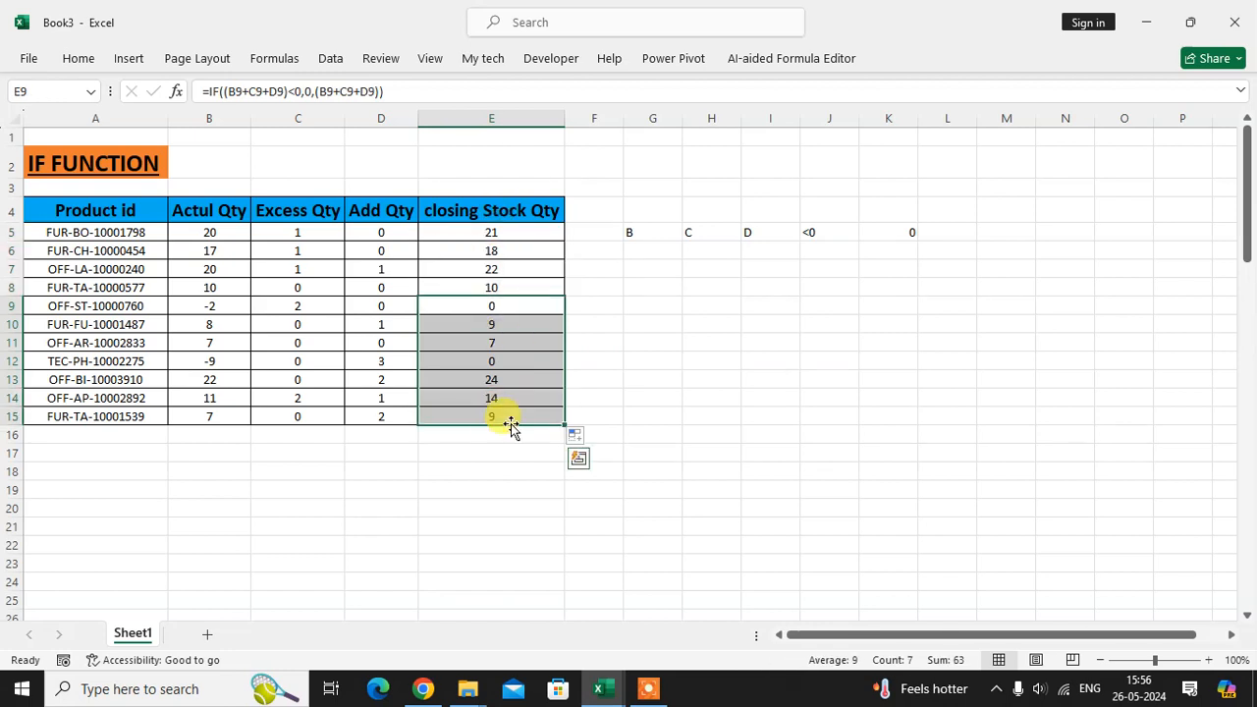
click(491, 233)
drag(201, 236, 381, 239)
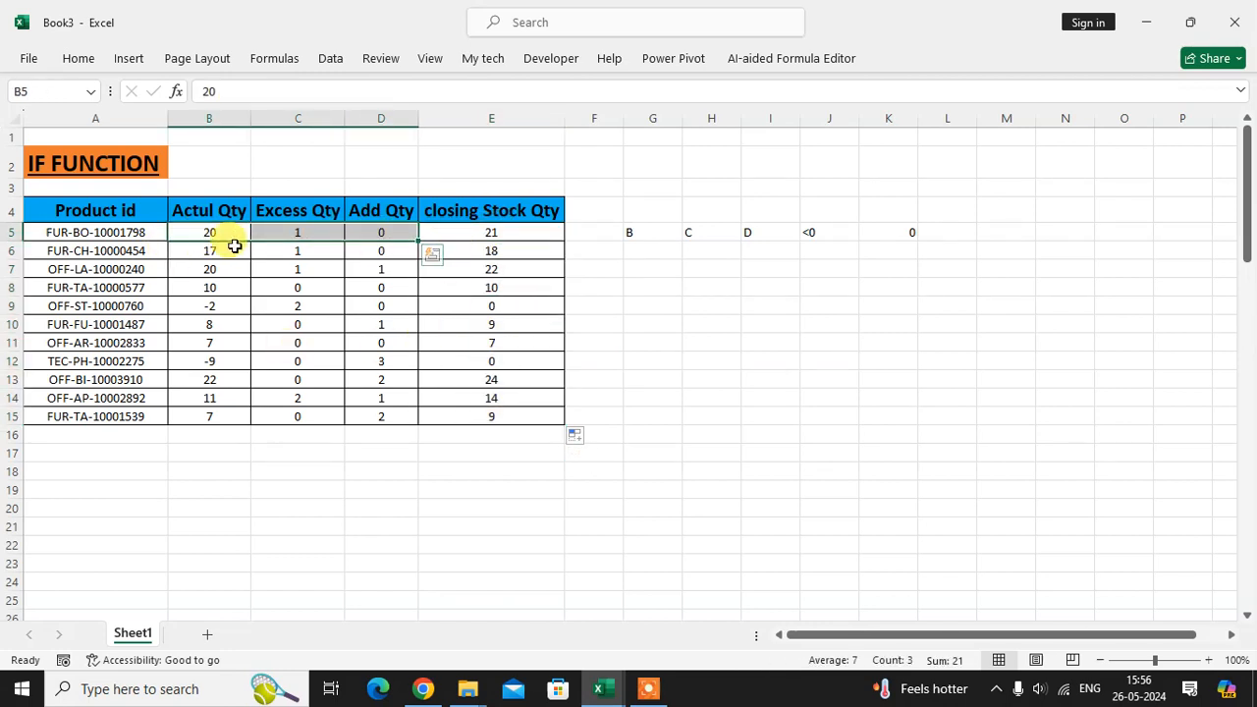
drag(226, 249, 387, 249)
click(516, 251)
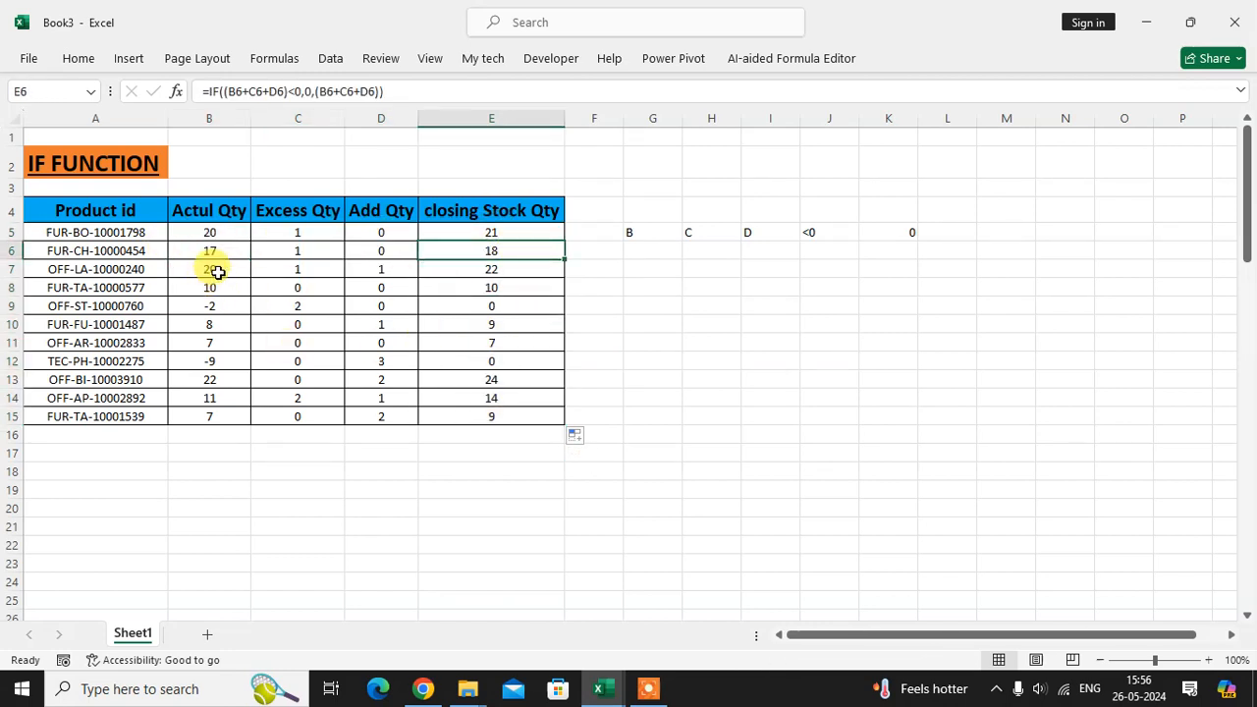
drag(244, 271, 314, 270)
click(502, 316)
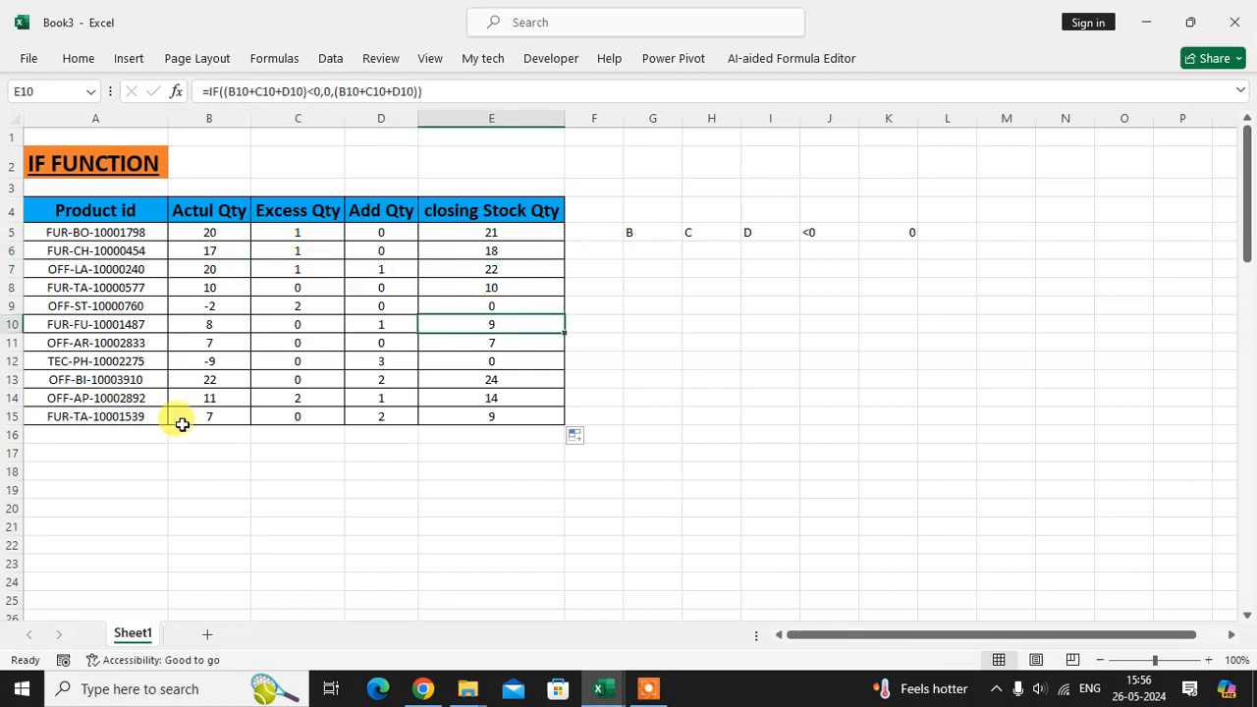
Check the closing stock results of the rows with negative actual quantities, rows 9 and 12, against their input quantities.
click(191, 322)
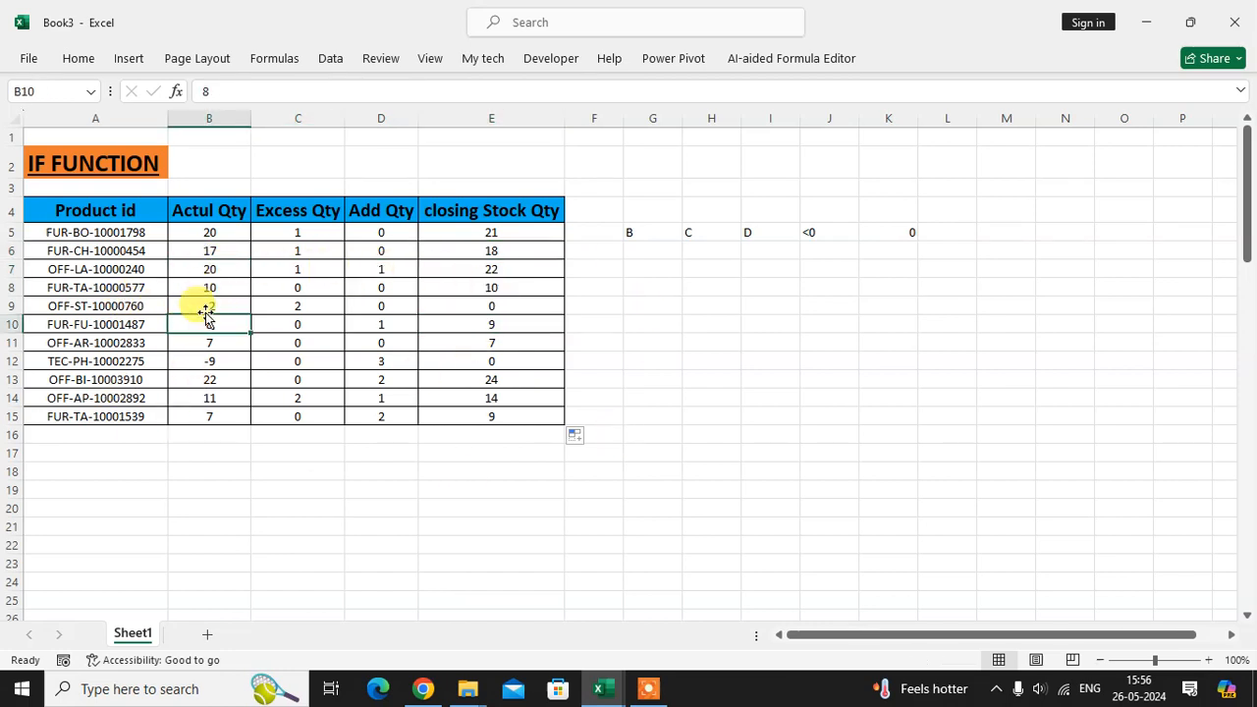
click(205, 306)
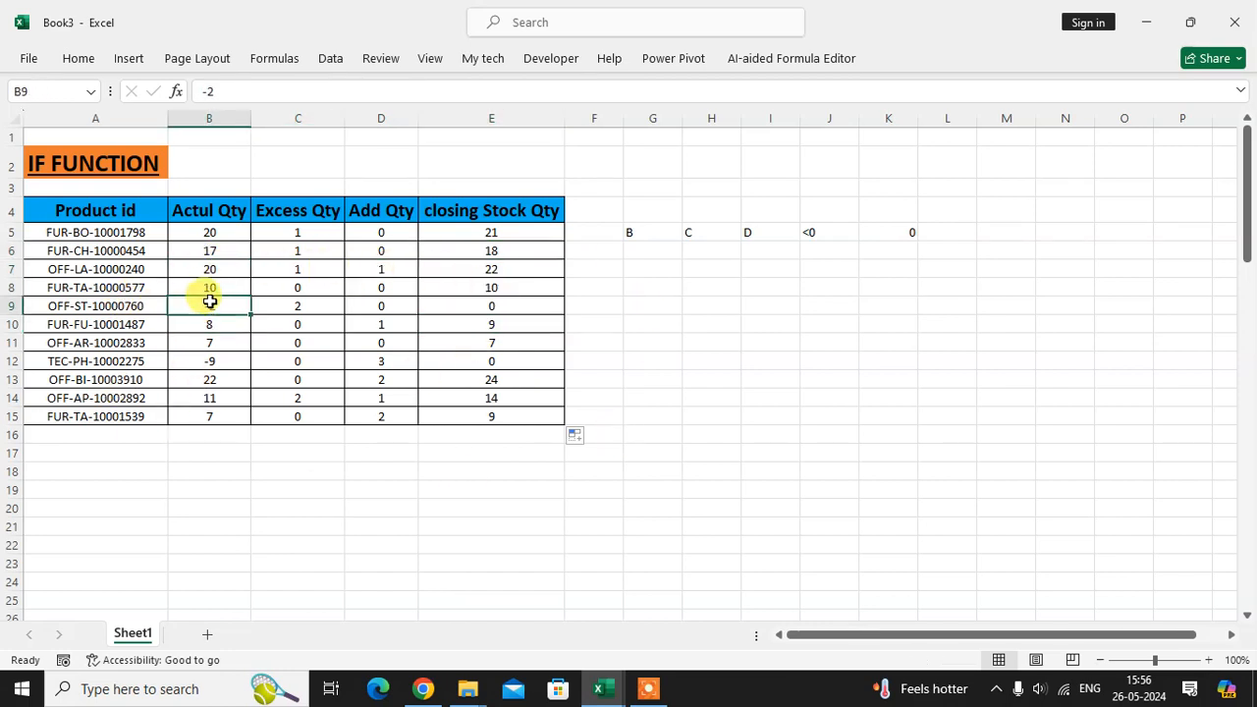
click(304, 308)
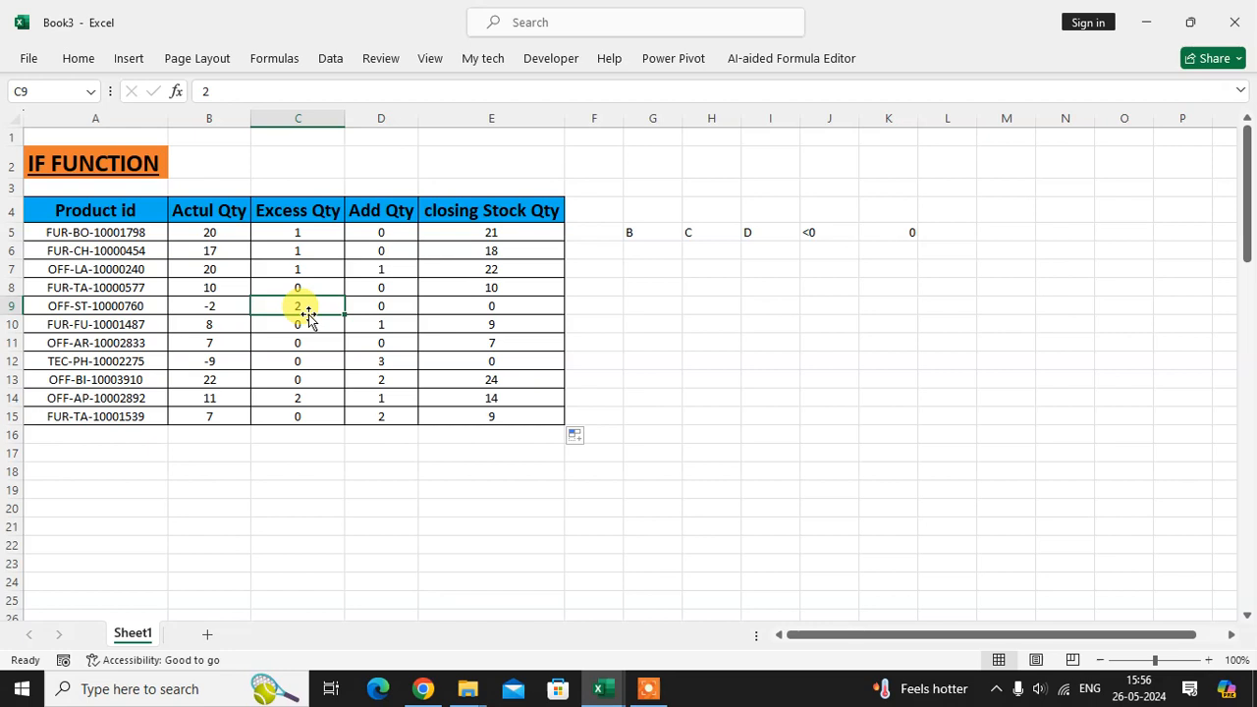
click(211, 305)
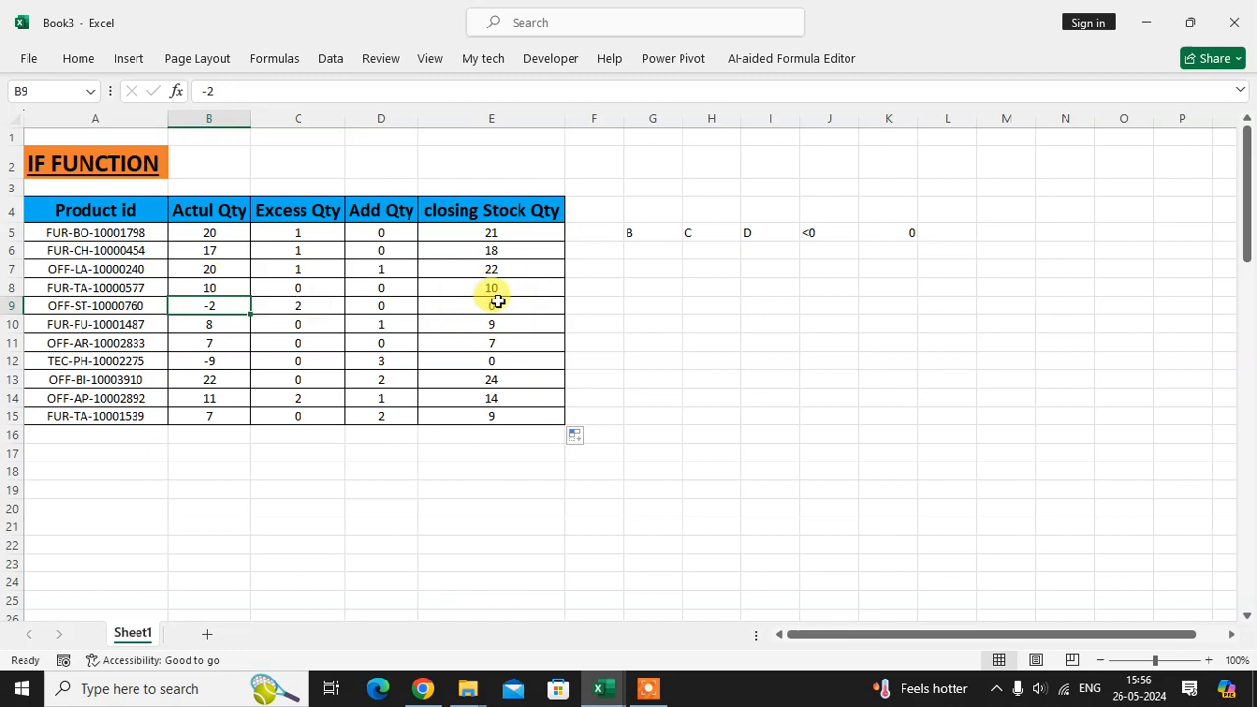
click(210, 362)
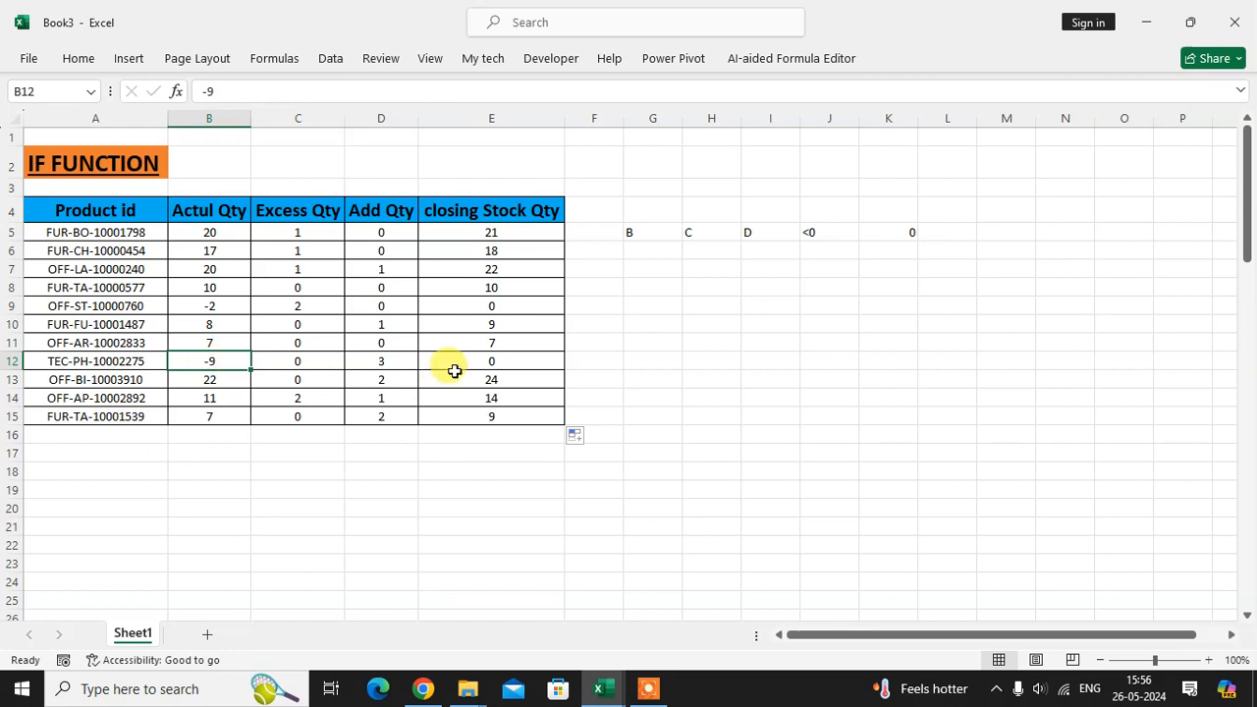
click(405, 362)
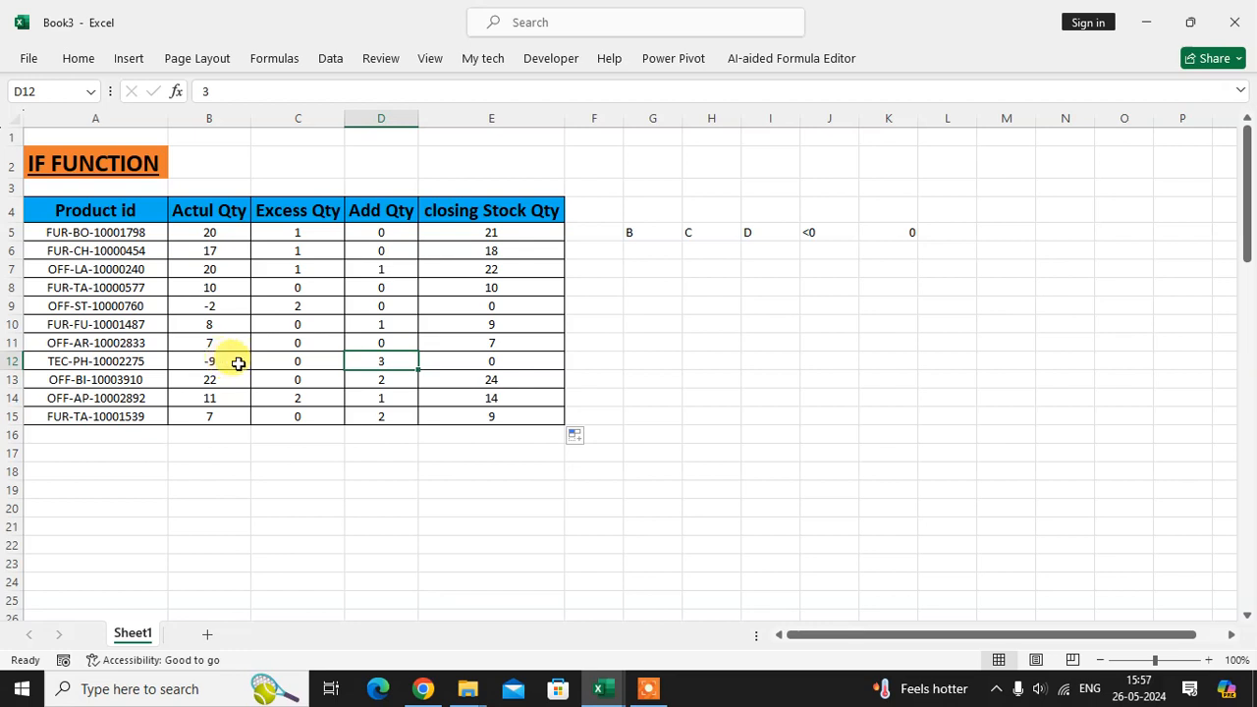
click(513, 361)
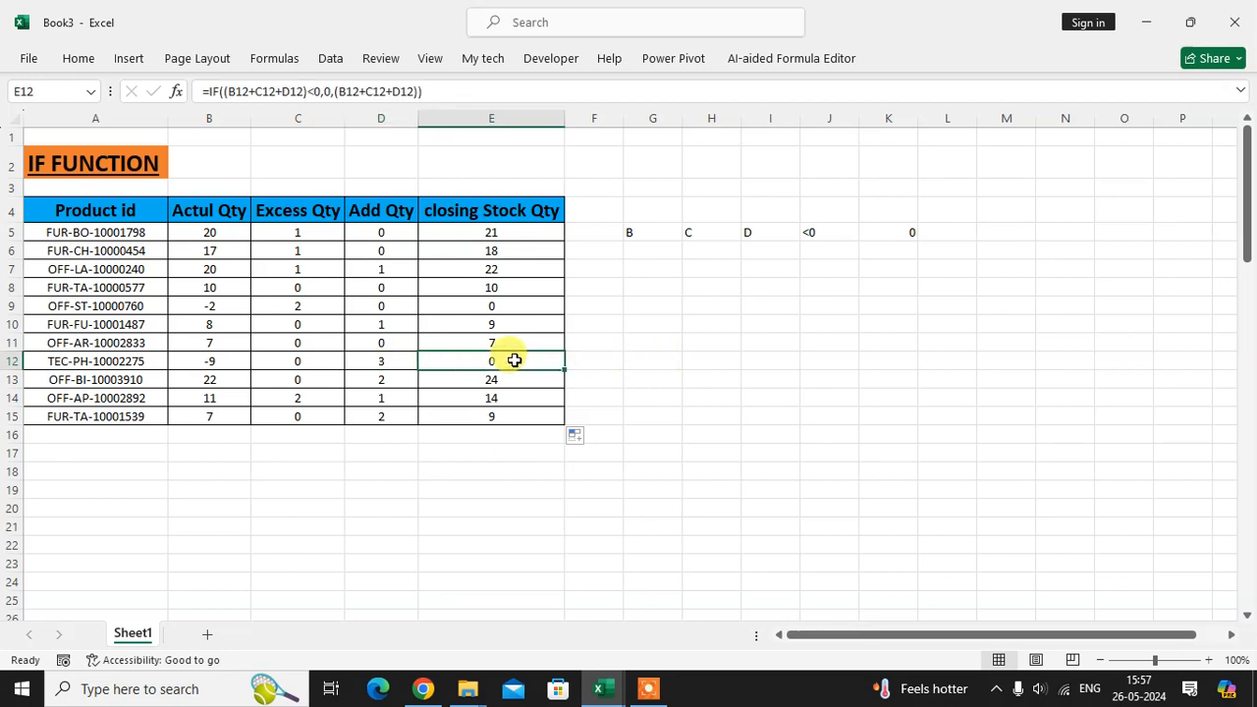